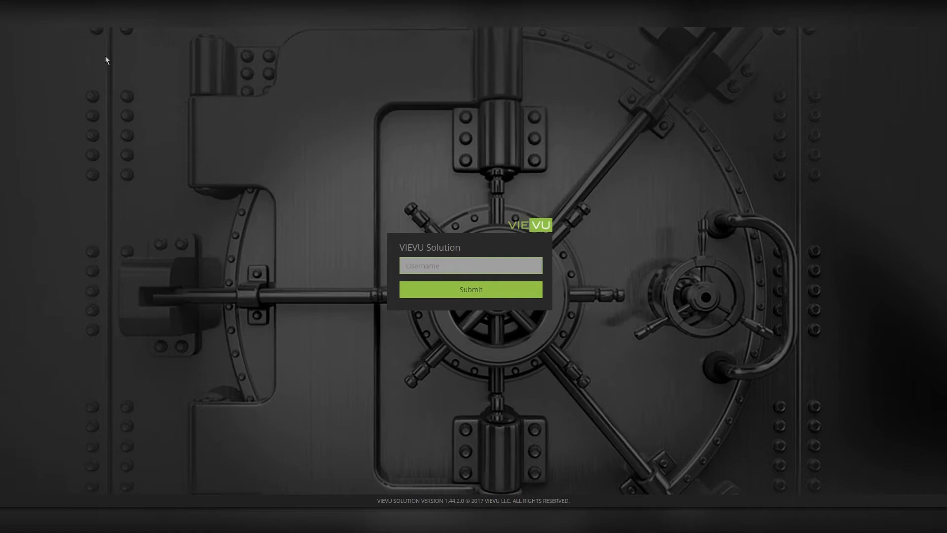
Sign in to the VIEVU admin portal with the account username.
{"action": "left_click", "coordinate": [459, 269]}
{"action": "type", "text": "derek"}
{"action": "key", "text": "Return"}
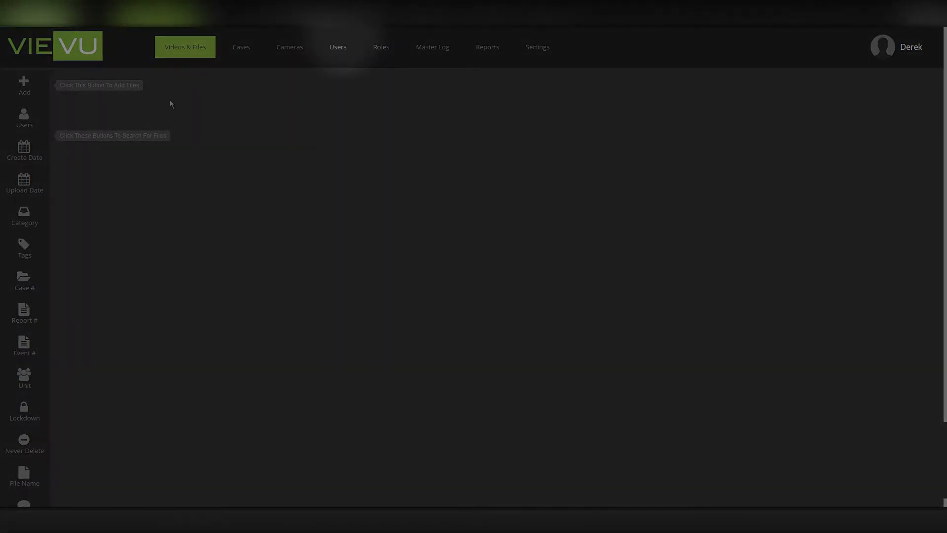
Search the Users list for 'admin', adding the Admin user as a search criterion.
{"action": "left_click", "coordinate": [337, 50]}
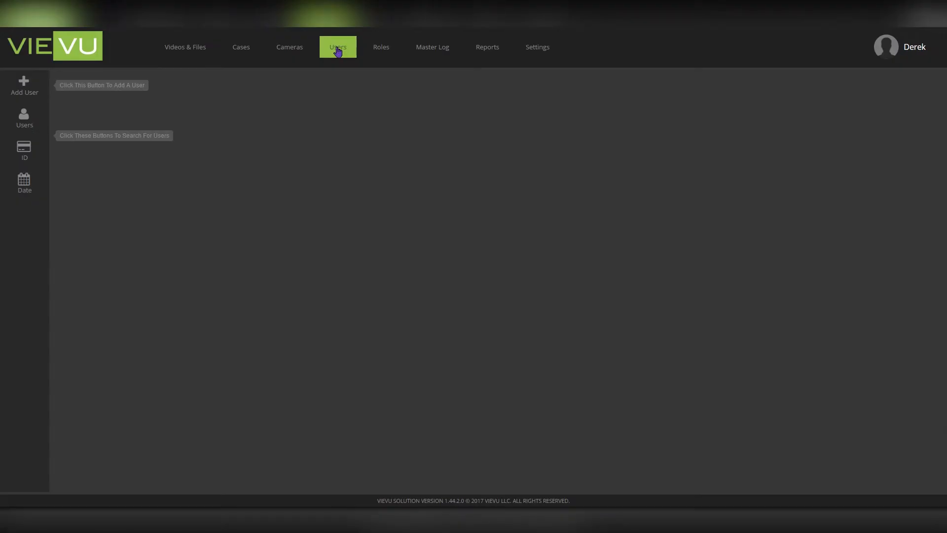
{"action": "left_click", "coordinate": [24, 119]}
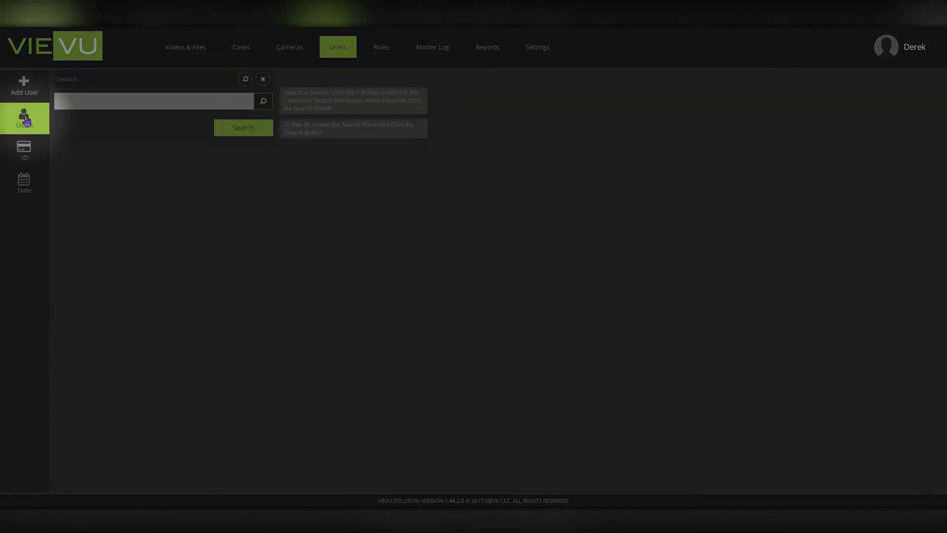
{"action": "left_click", "coordinate": [86, 97]}
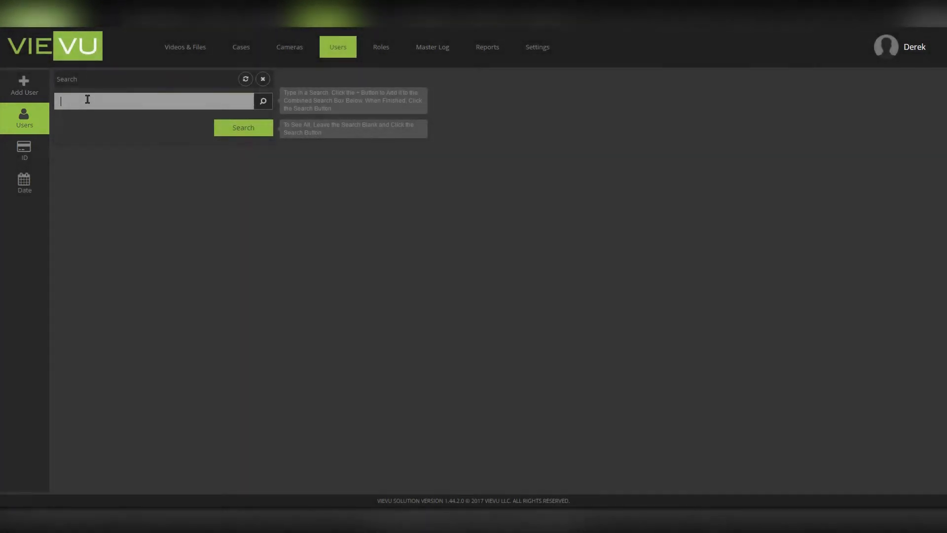
{"action": "type", "text": "admin"}
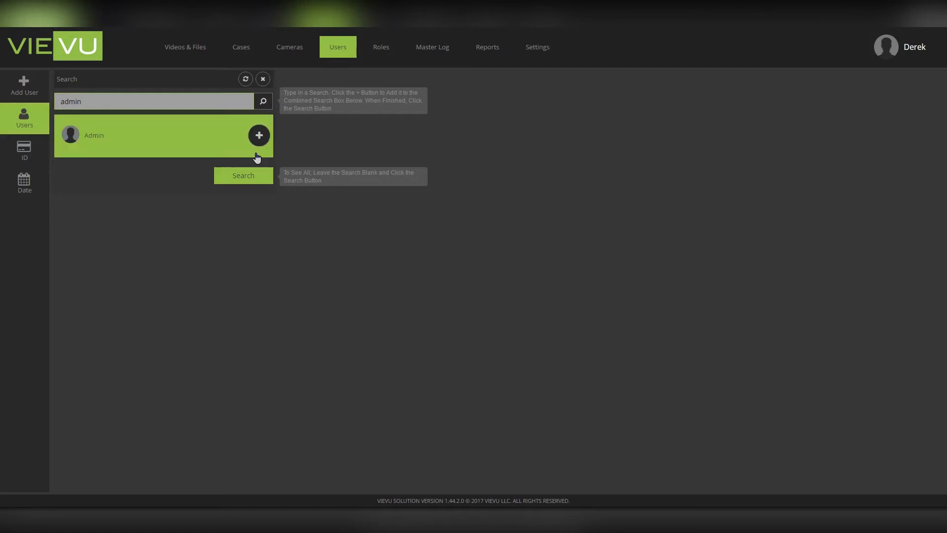
{"action": "left_click", "coordinate": [259, 136]}
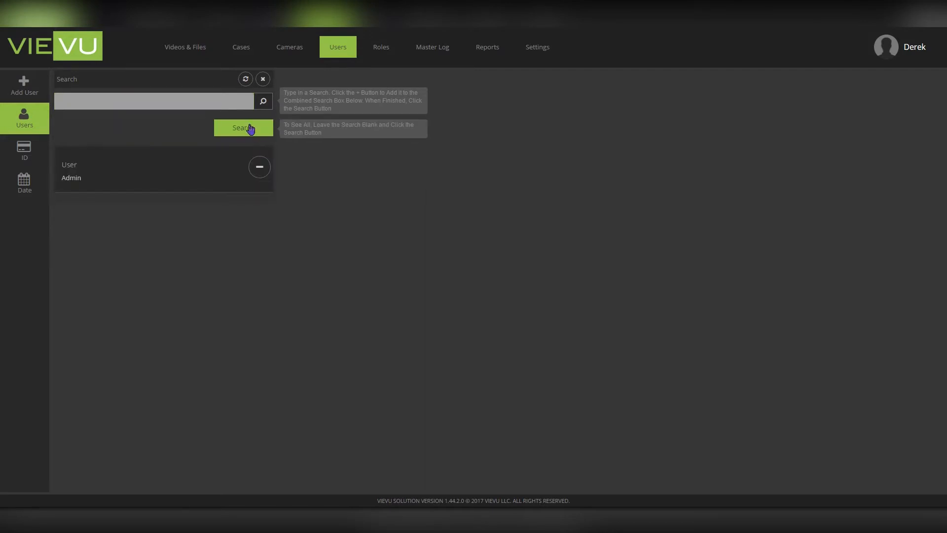
{"action": "left_click", "coordinate": [250, 128]}
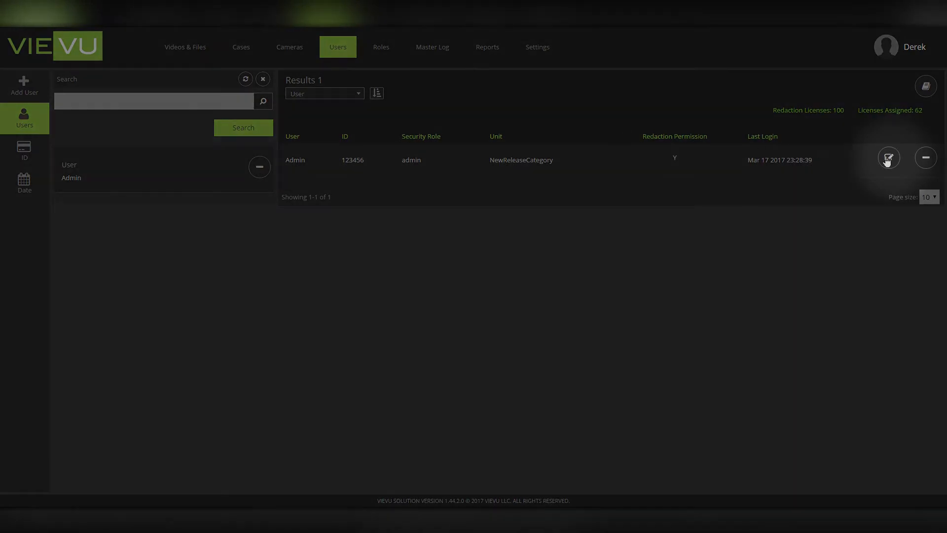
Open the Admin user's details and save them.
{"action": "left_click", "coordinate": [889, 158]}
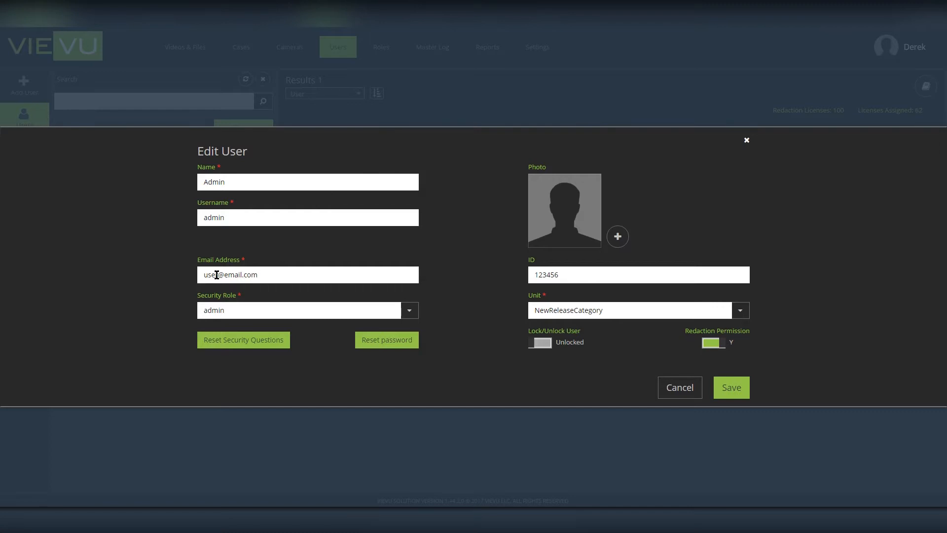
{"action": "left_click", "coordinate": [732, 387]}
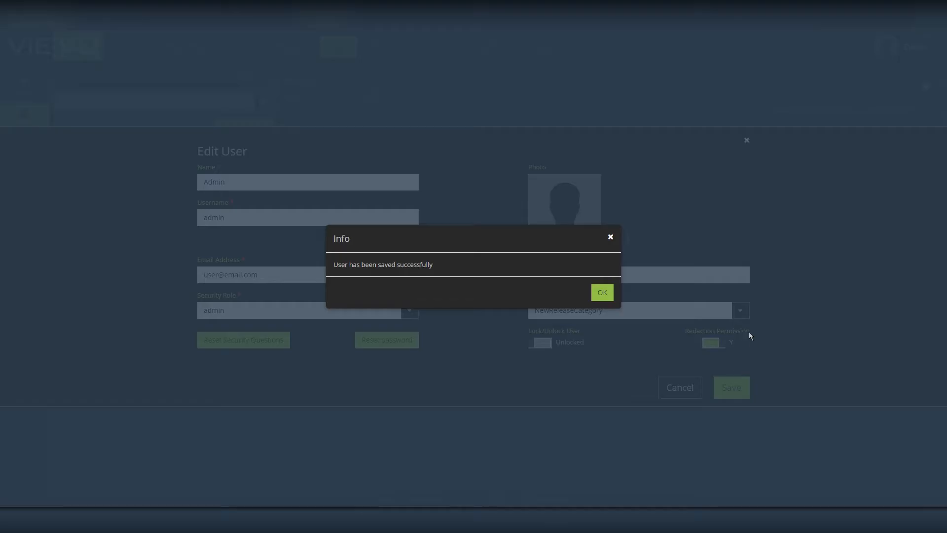
{"action": "left_click", "coordinate": [603, 292]}
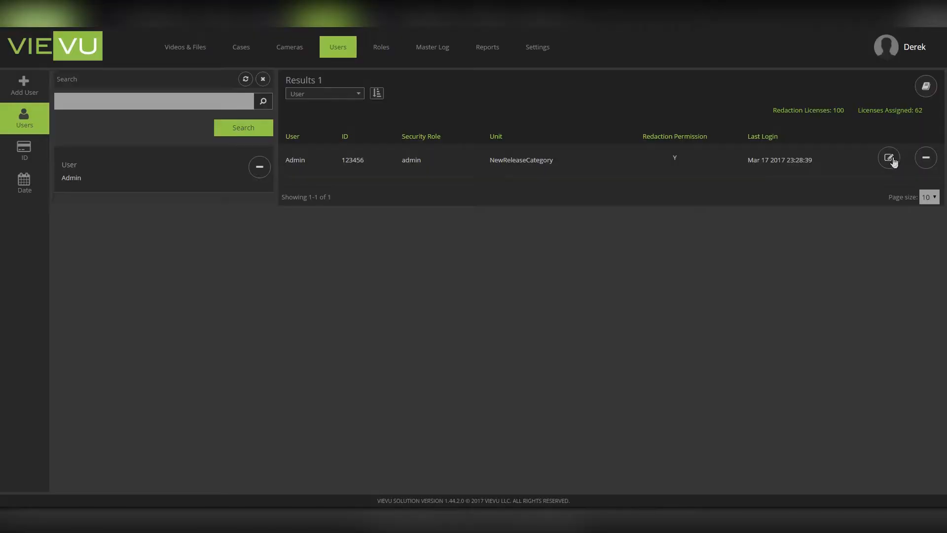
Request a password reset for Admin and follow the emailed reset link.
{"action": "left_click", "coordinate": [889, 159]}
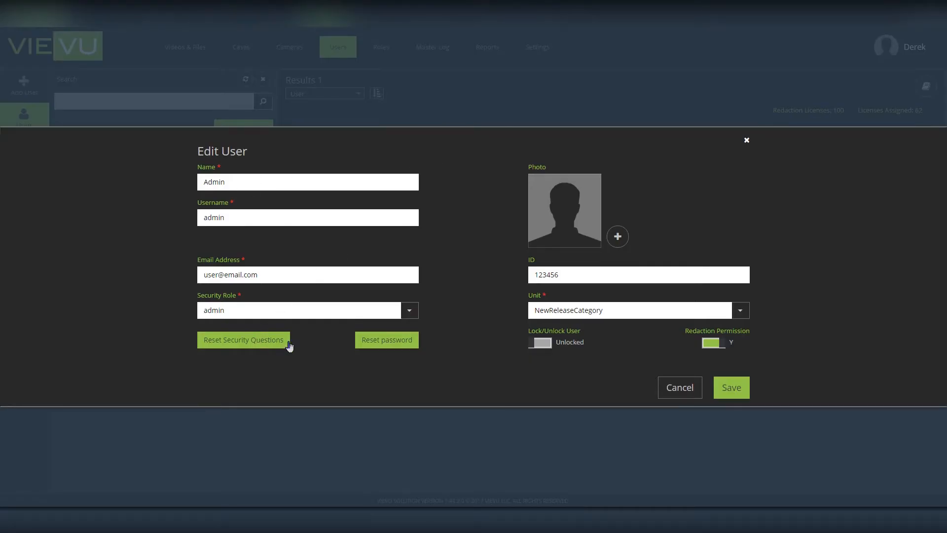
{"action": "left_click", "coordinate": [384, 341]}
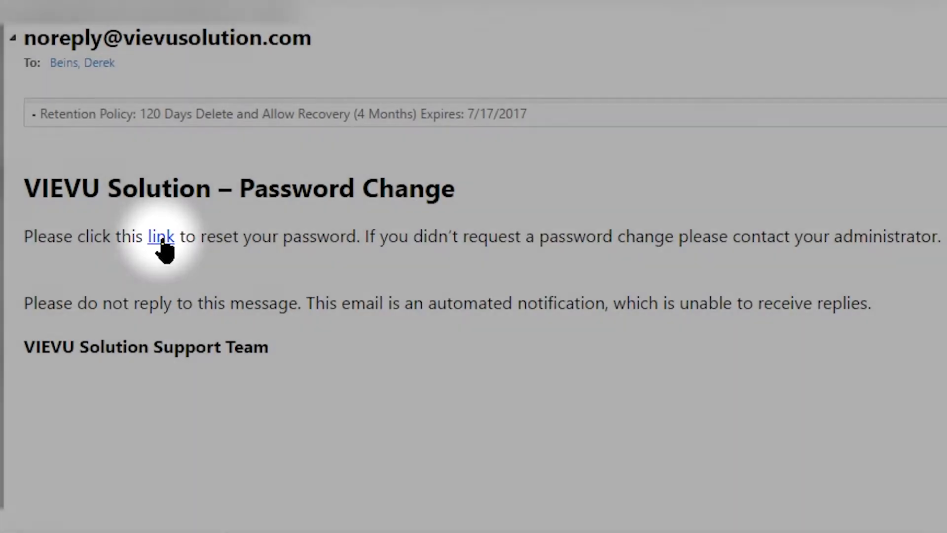
{"action": "left_click", "coordinate": [162, 243]}
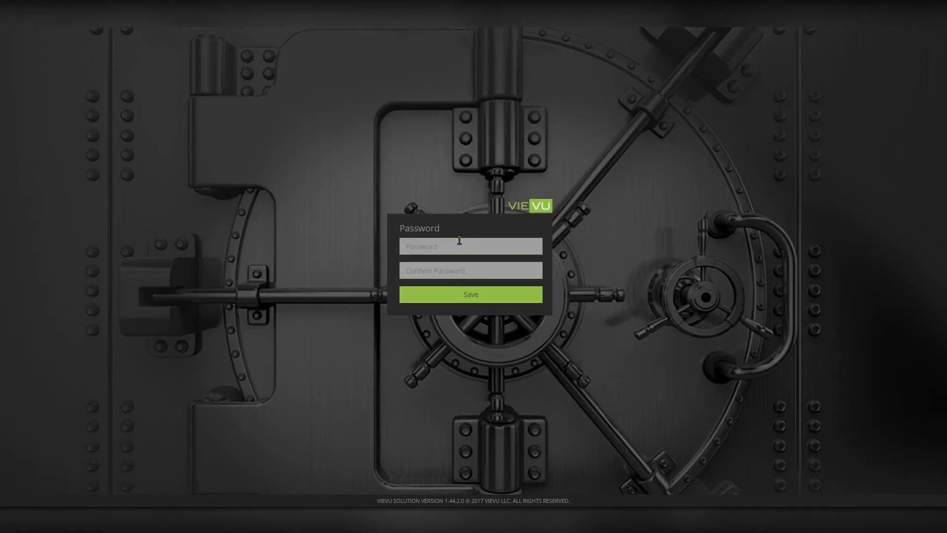
Enter and confirm a new account password, correcting typos, and save it.
{"action": "type", "text": "••••••••••"}
{"action": "key", "text": "BackSpace"}
{"action": "key", "text": "BackSpace"}
{"action": "key", "text": "ctrl+a"}
{"action": "type", "text": "••••••••••••••••••••••"}
{"action": "left_click", "coordinate": [464, 298]}
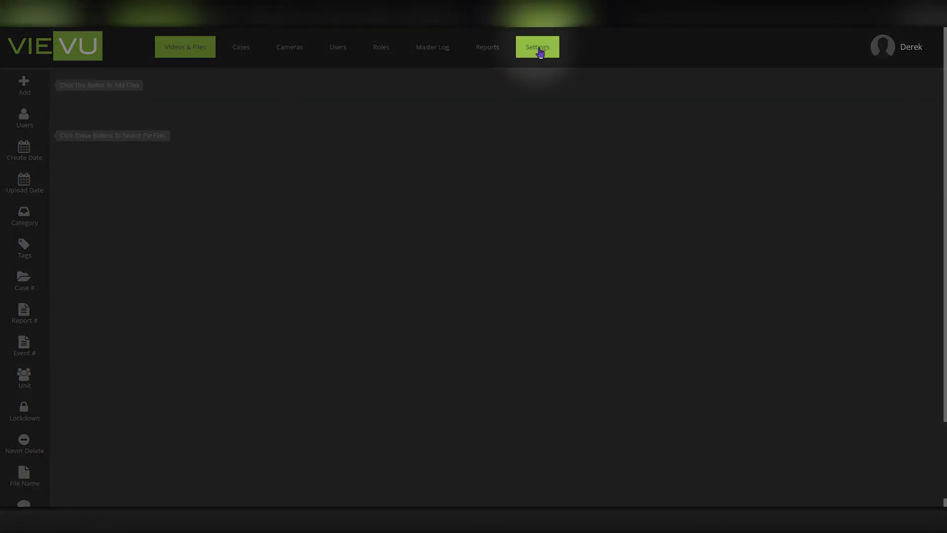
Save the Cameras settings for the LE5 Lite, LE4, LE4mini and LE3 models.
{"action": "left_click", "coordinate": [540, 53]}
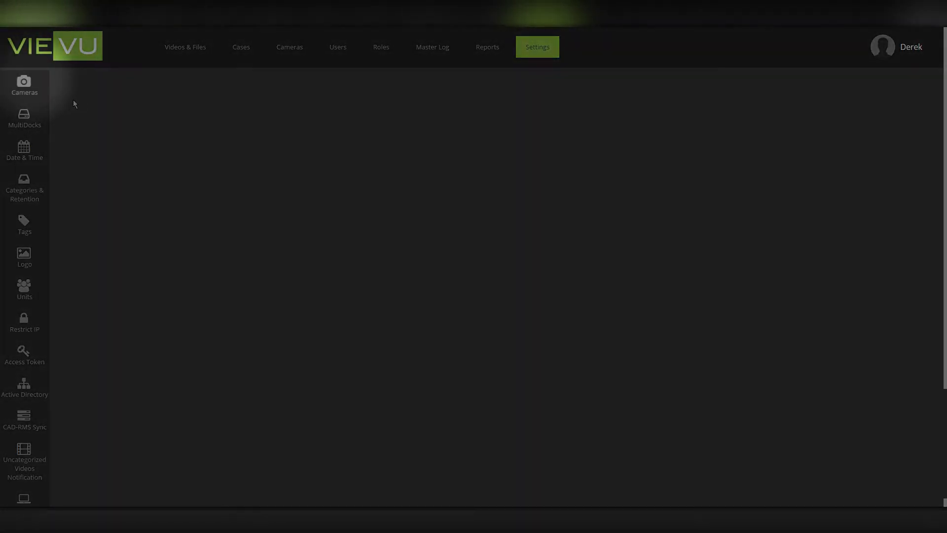
{"action": "left_click", "coordinate": [26, 91]}
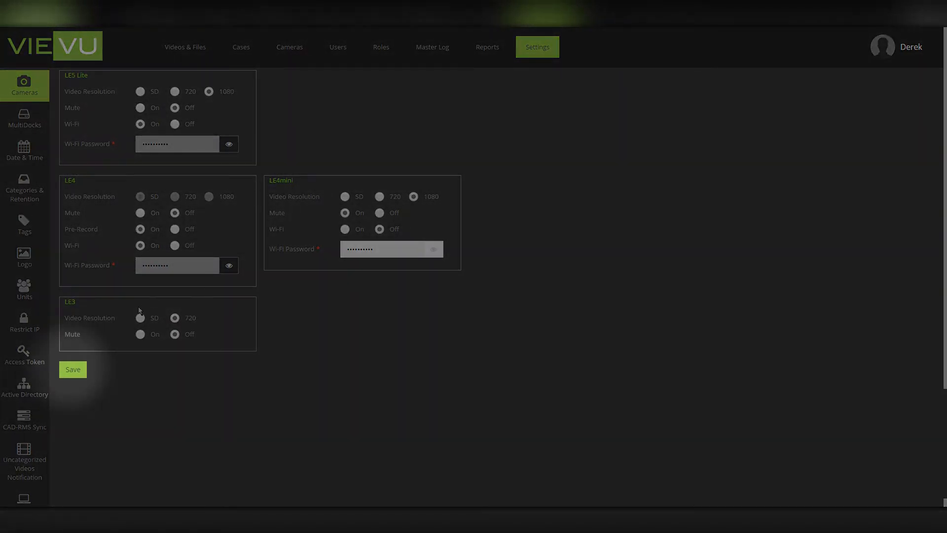
{"action": "left_click", "coordinate": [77, 369]}
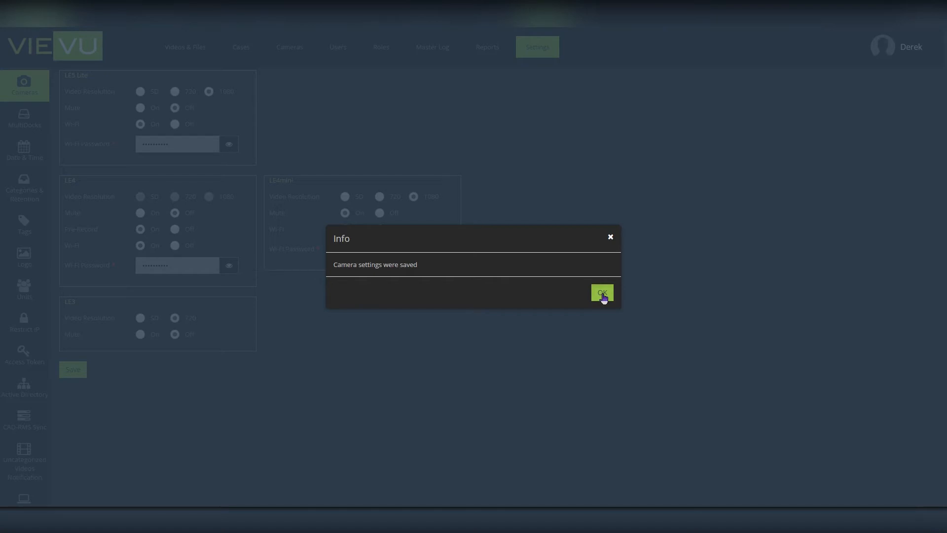
{"action": "left_click", "coordinate": [603, 293]}
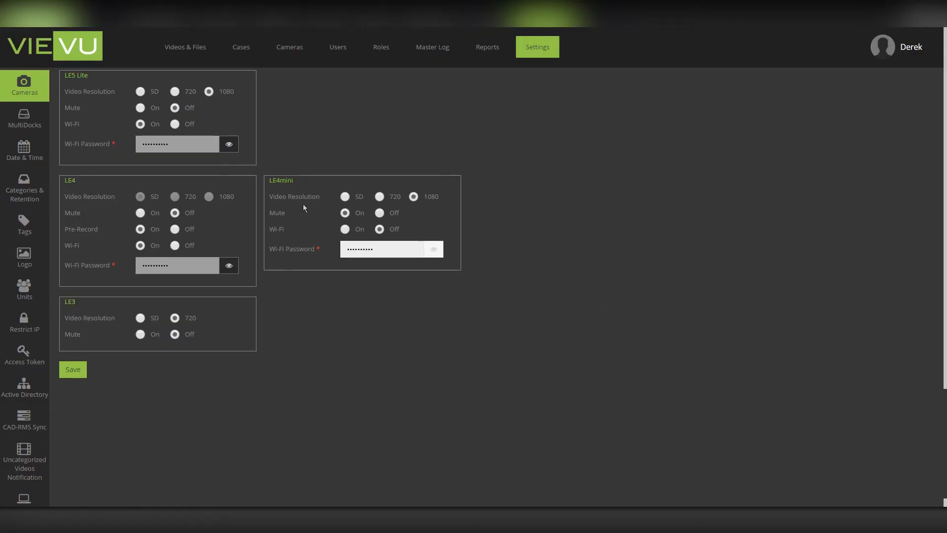
{"action": "left_click", "coordinate": [29, 157]}
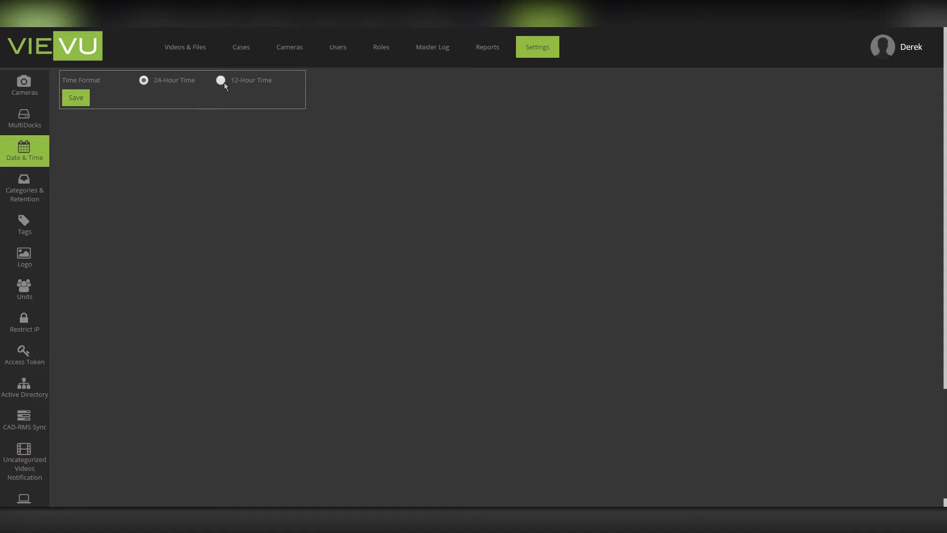
Save the Date & Time settings with the 24-Hour Time format.
{"action": "left_click", "coordinate": [74, 100]}
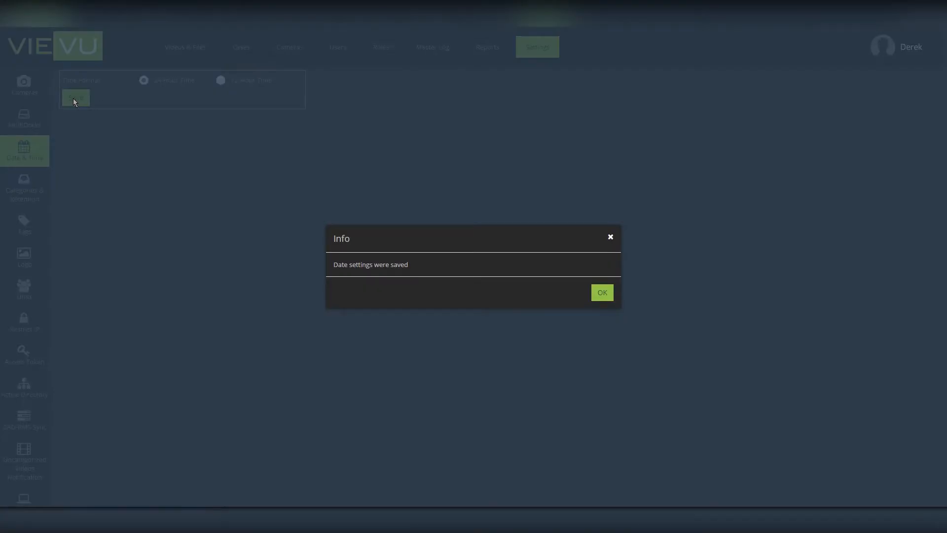
{"action": "left_click", "coordinate": [602, 294]}
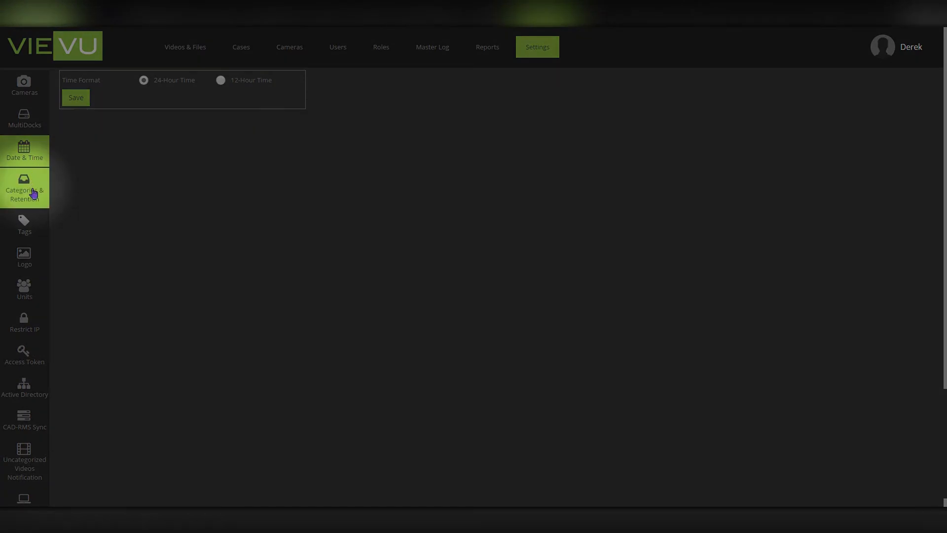
Create the retention category 'demo test' with a 90-day retention period.
{"action": "left_click", "coordinate": [33, 191]}
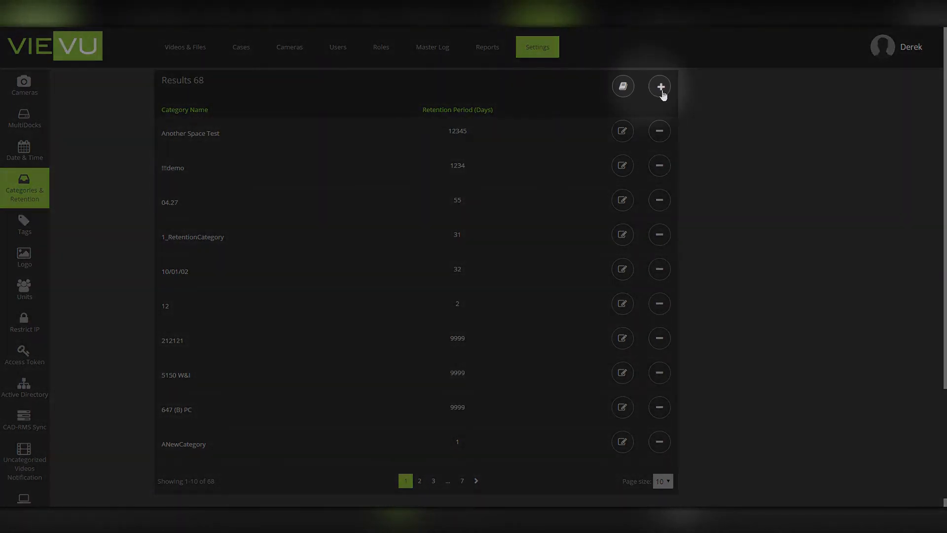
{"action": "left_click", "coordinate": [661, 88]}
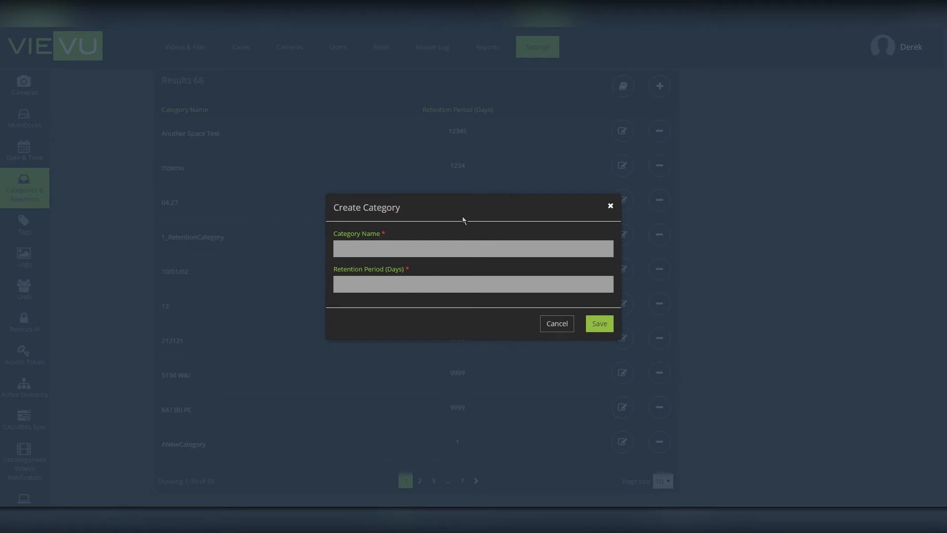
{"action": "left_click", "coordinate": [347, 248]}
{"action": "type", "text": "demo "}
{"action": "type", "text": "test"}
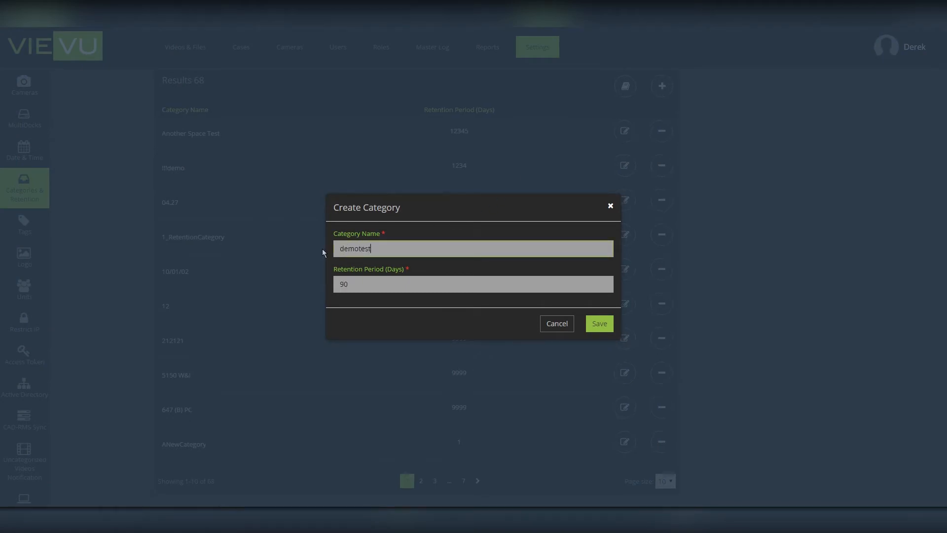
{"action": "left_click", "coordinate": [600, 324]}
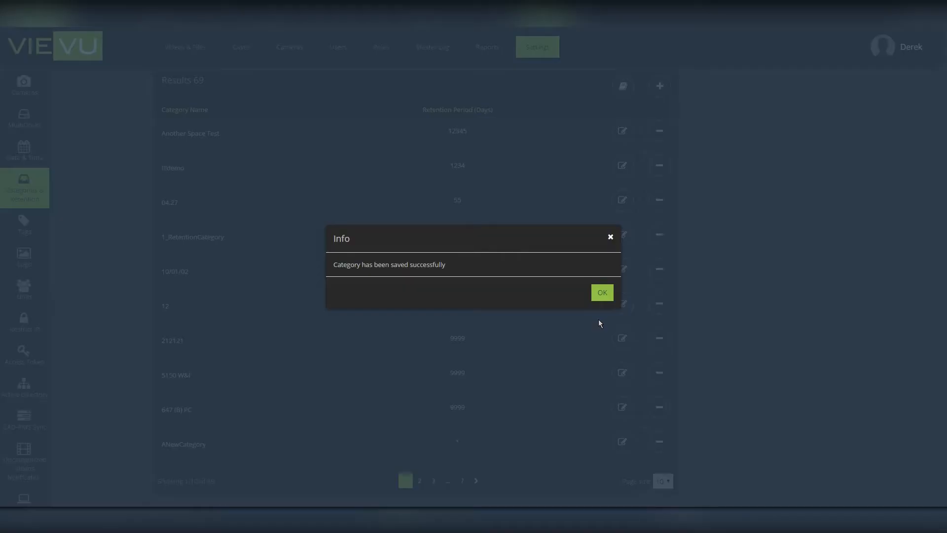
{"action": "left_click", "coordinate": [602, 293]}
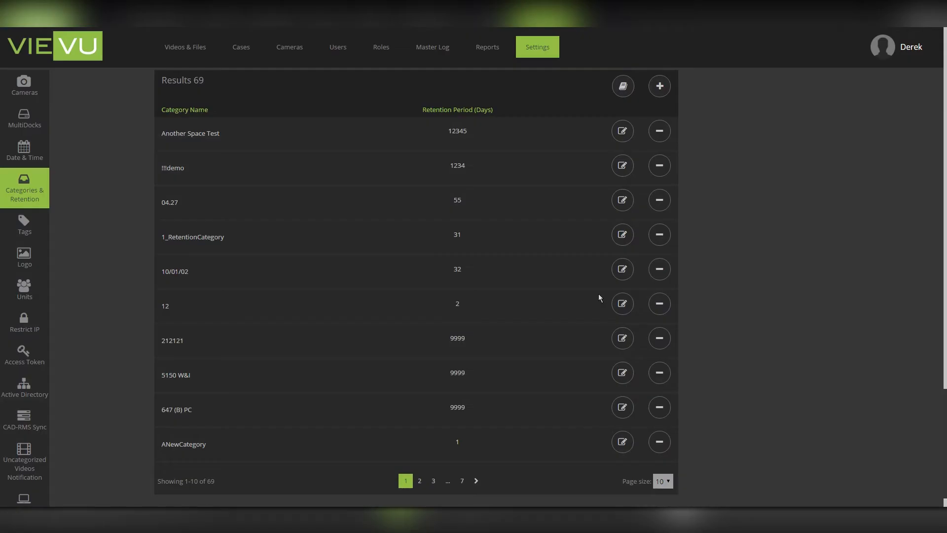
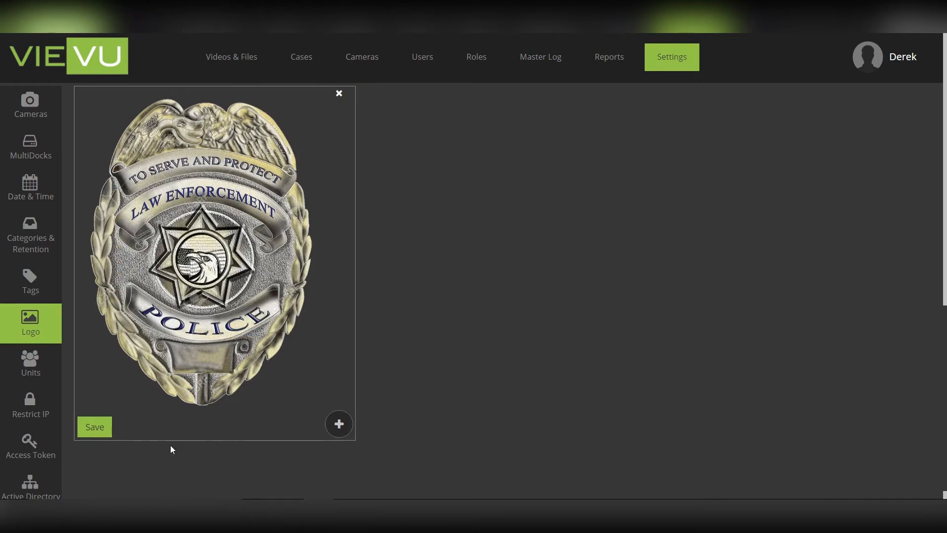
Save the police badge as the agency logo and acknowledge the confirmation.
{"action": "left_click", "coordinate": [101, 426]}
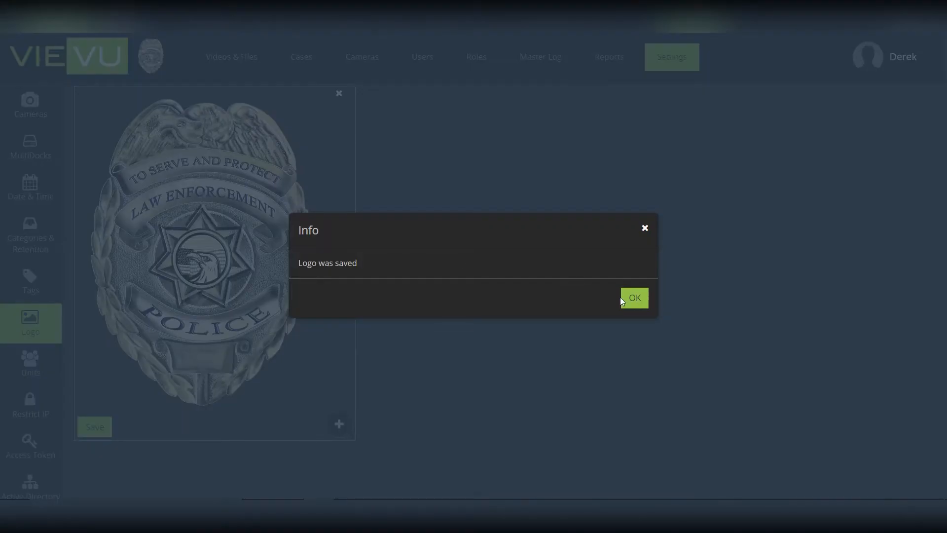
{"action": "left_click", "coordinate": [627, 299]}
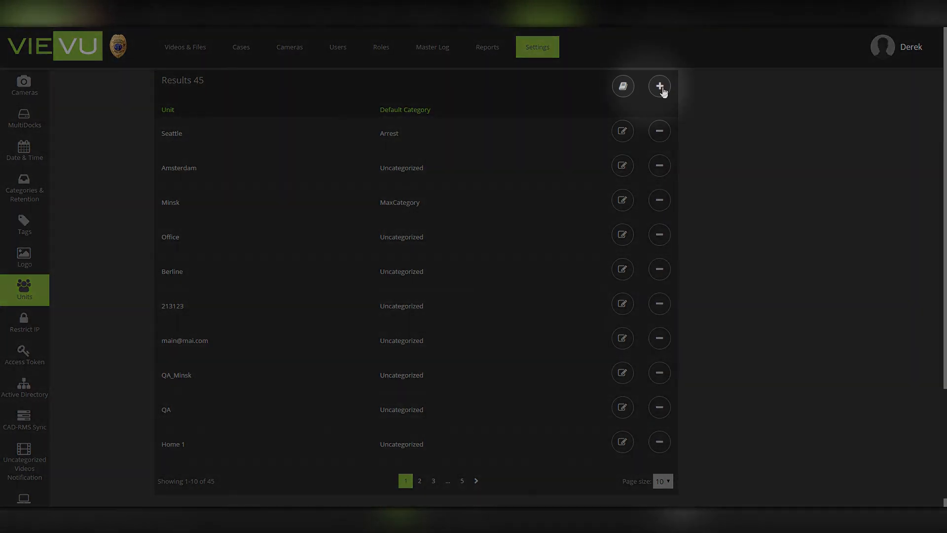
Add the unit 'demo test unit' with Contact as its default category.
{"action": "left_click", "coordinate": [662, 88]}
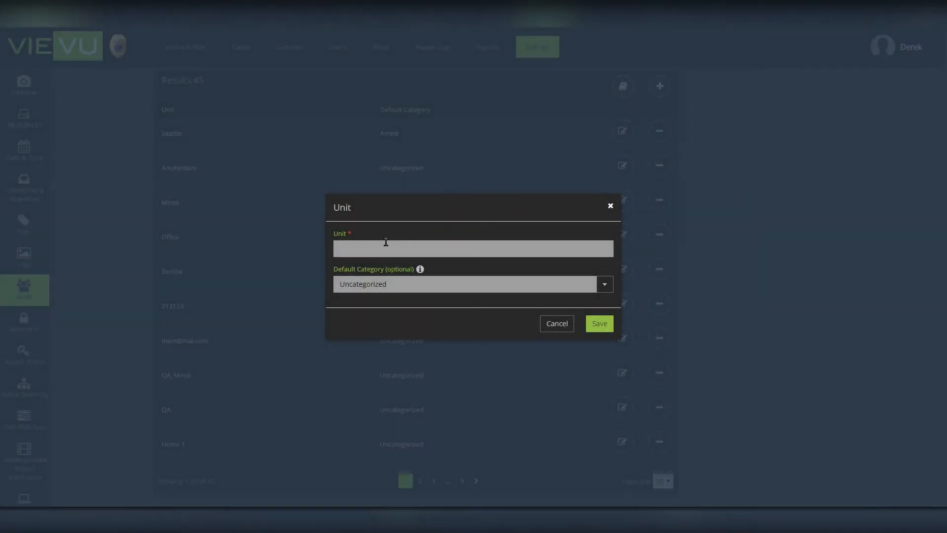
{"action": "left_click", "coordinate": [386, 242]}
{"action": "type", "text": "demo test iu"}
{"action": "key", "text": "BackSpace"}
{"action": "key", "text": "BackSpace"}
{"action": "key", "text": "BackSpace"}
{"action": "left_click", "coordinate": [563, 285]}
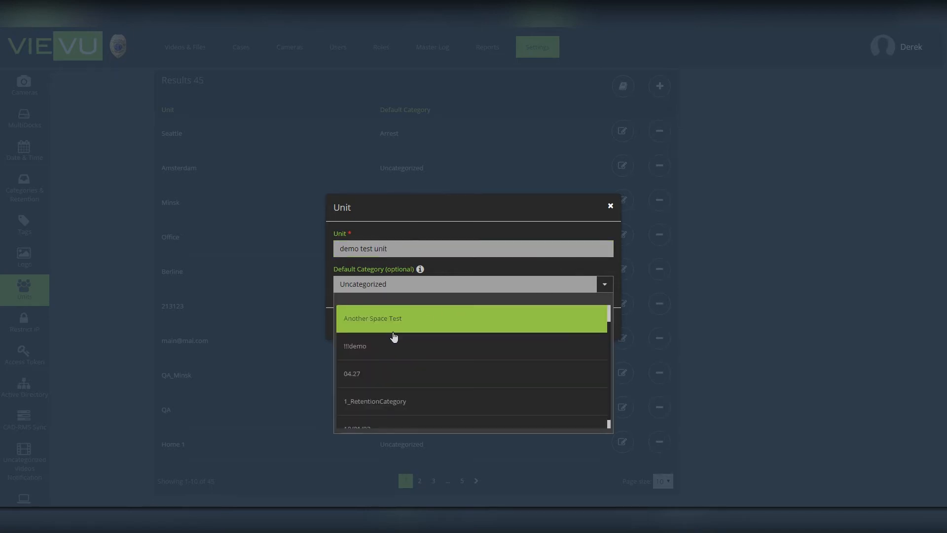
{"action": "scroll", "coordinate": [371, 382], "scroll_direction": "up", "scroll_amount": 3}
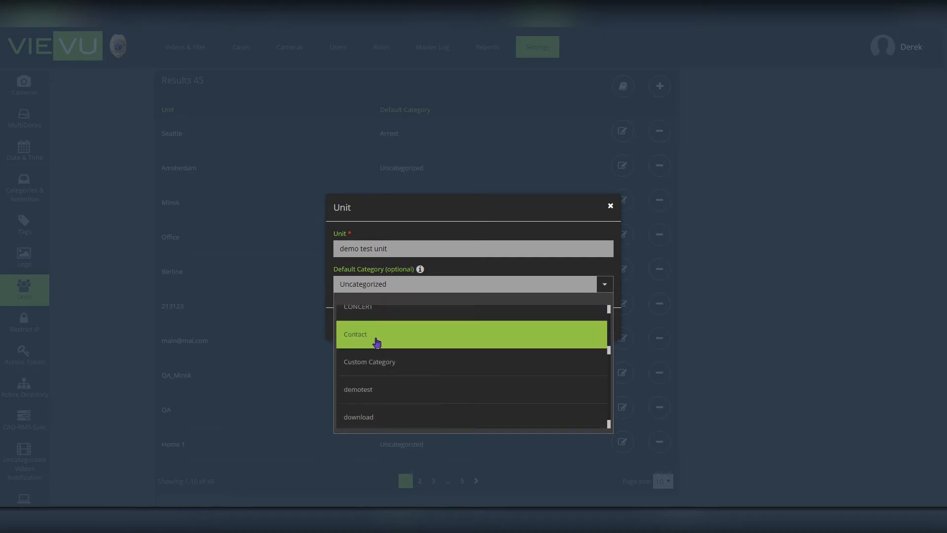
{"action": "left_click", "coordinate": [376, 338]}
{"action": "left_click", "coordinate": [598, 325]}
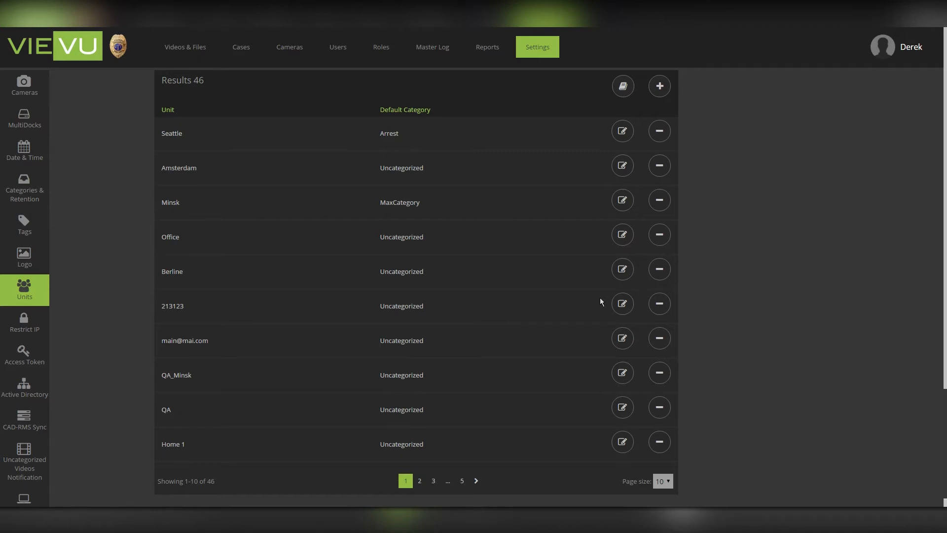
In Restrict IP, enter a new allowed range from 0.0.0.0 to 255.255.255.255.
{"action": "left_click", "coordinate": [30, 327]}
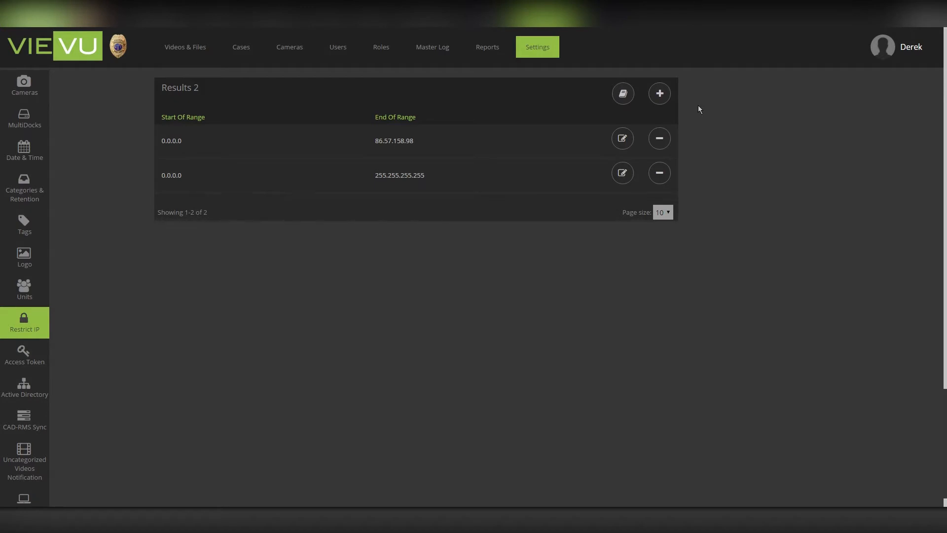
{"action": "left_click", "coordinate": [664, 99]}
{"action": "left_click", "coordinate": [659, 97]}
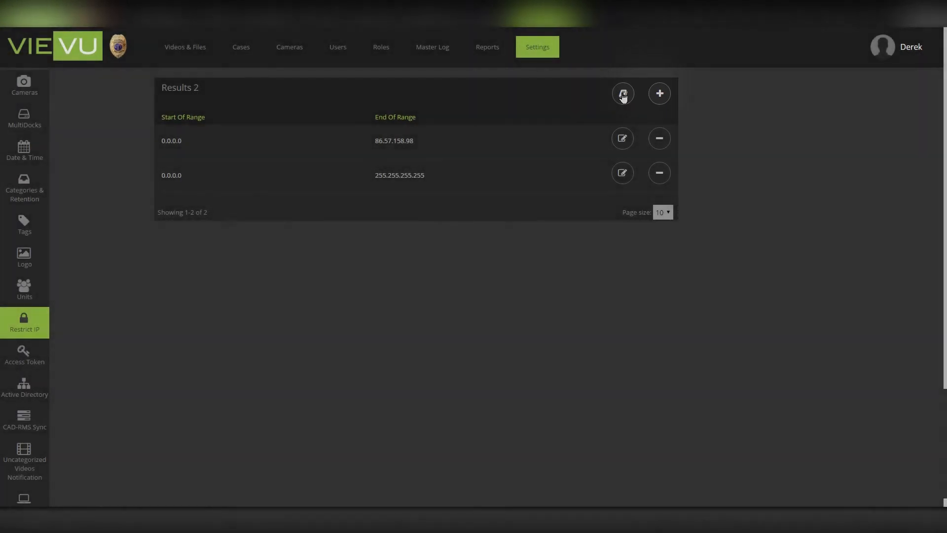
{"action": "left_click", "coordinate": [660, 96]}
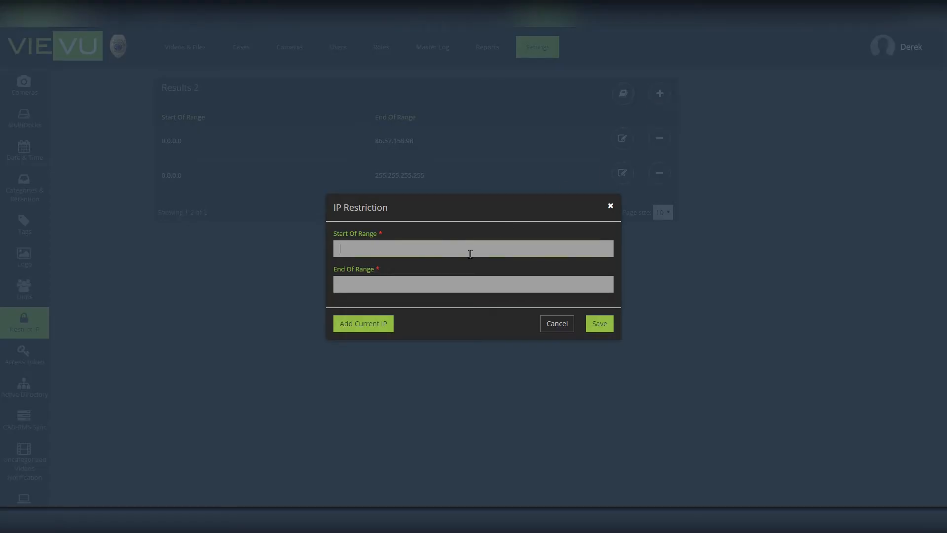
{"action": "type", "text": "0.0.0.0"}
{"action": "key", "text": "Tab"}
{"action": "type", "text": "255.255.255"}
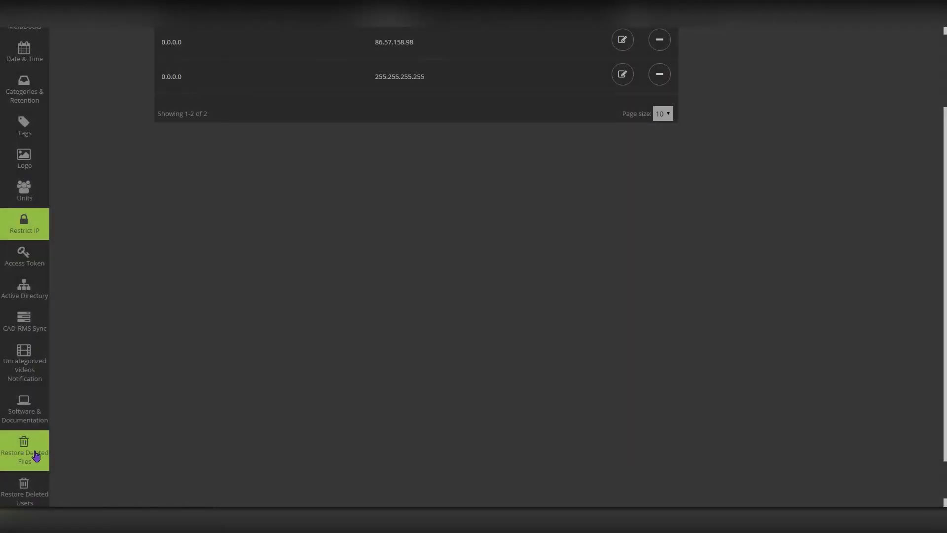
Keep deleted files in the trash for 15 days and save the setting.
{"action": "left_click", "coordinate": [36, 456]}
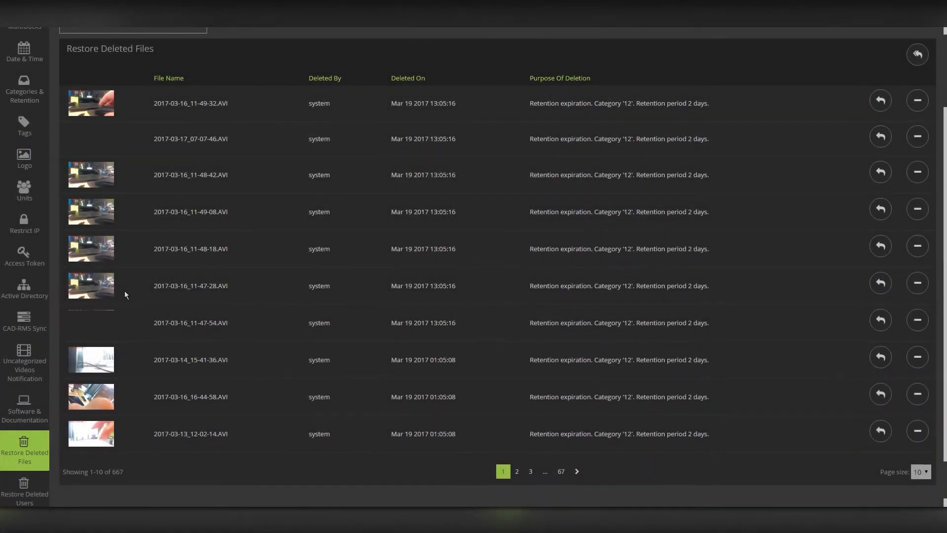
{"action": "scroll", "coordinate": [137, 204], "scroll_direction": "up", "scroll_amount": 2}
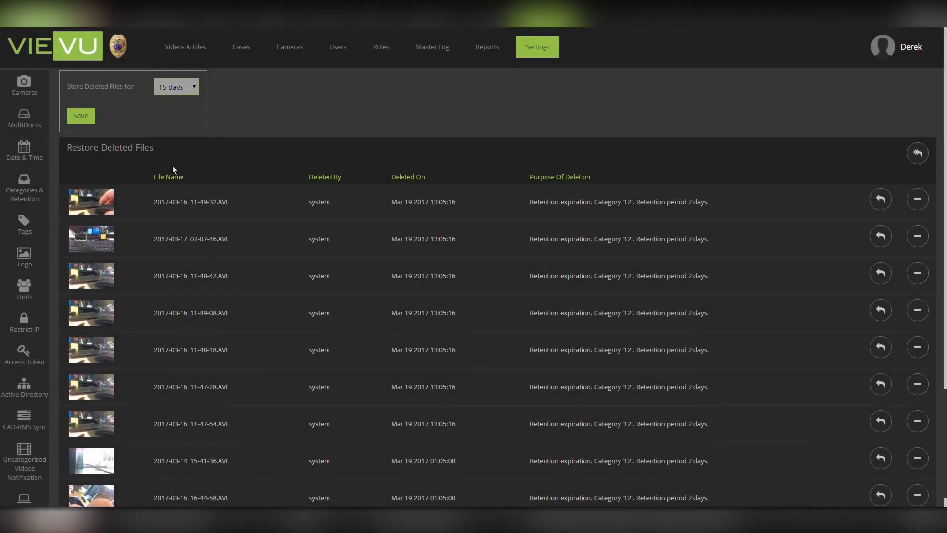
{"action": "left_click", "coordinate": [85, 118]}
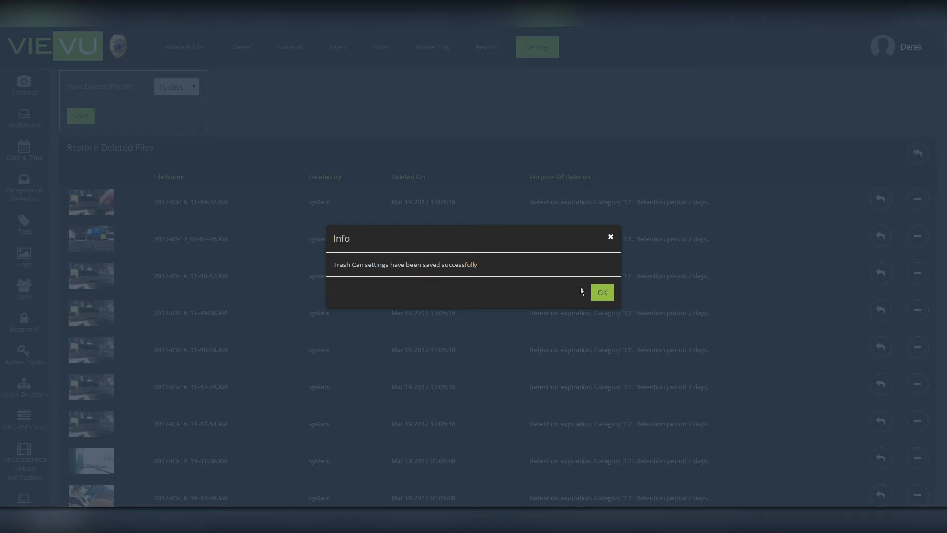
{"action": "left_click", "coordinate": [601, 292]}
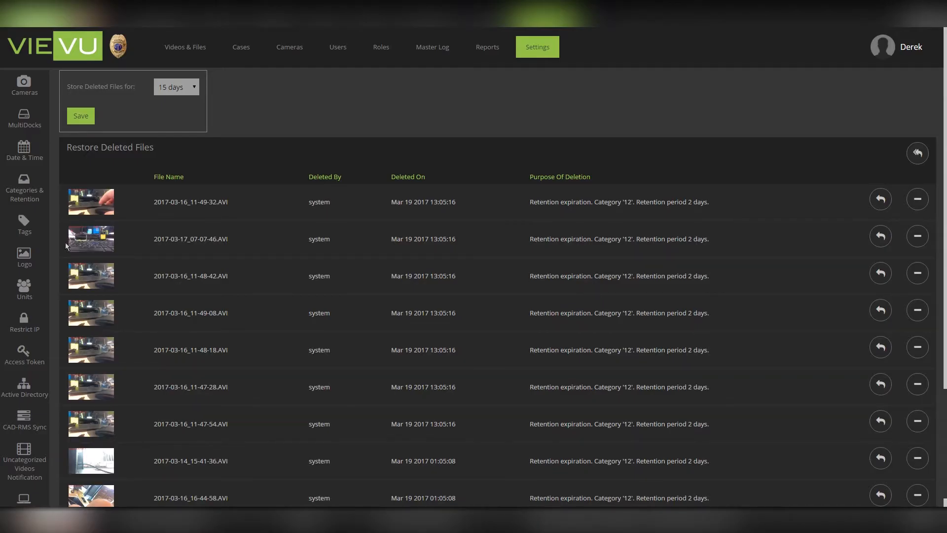
{"action": "scroll", "coordinate": [65, 242], "scroll_direction": "down", "scroll_amount": 5}
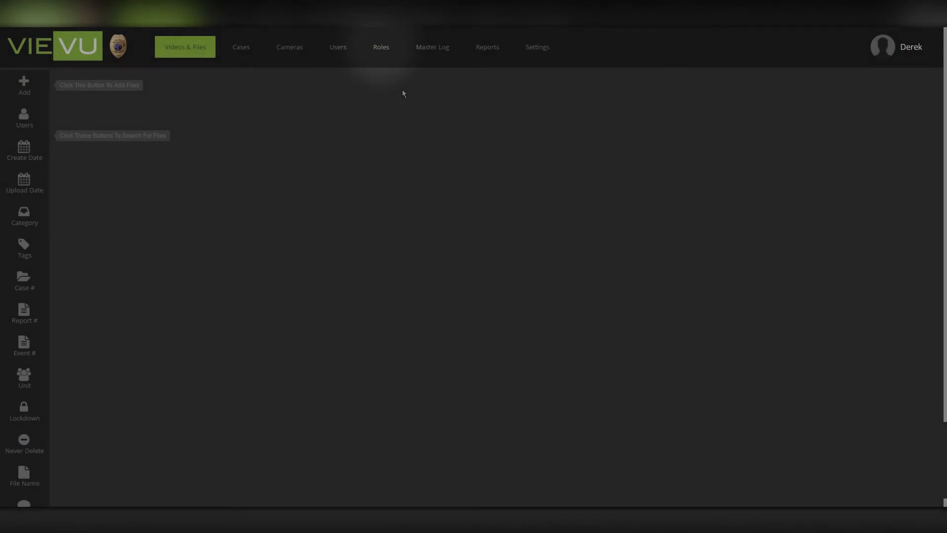
Create the role 'Demo Role' and set its View Cases and View Files access.
{"action": "left_click", "coordinate": [382, 52]}
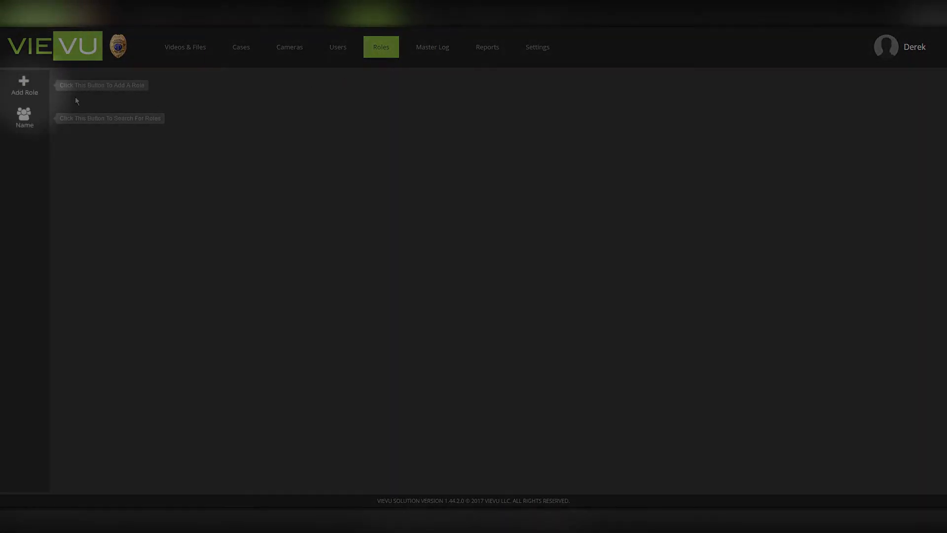
{"action": "left_click", "coordinate": [21, 87]}
{"action": "left_click", "coordinate": [220, 210]}
{"action": "type", "text": "Demo Role"}
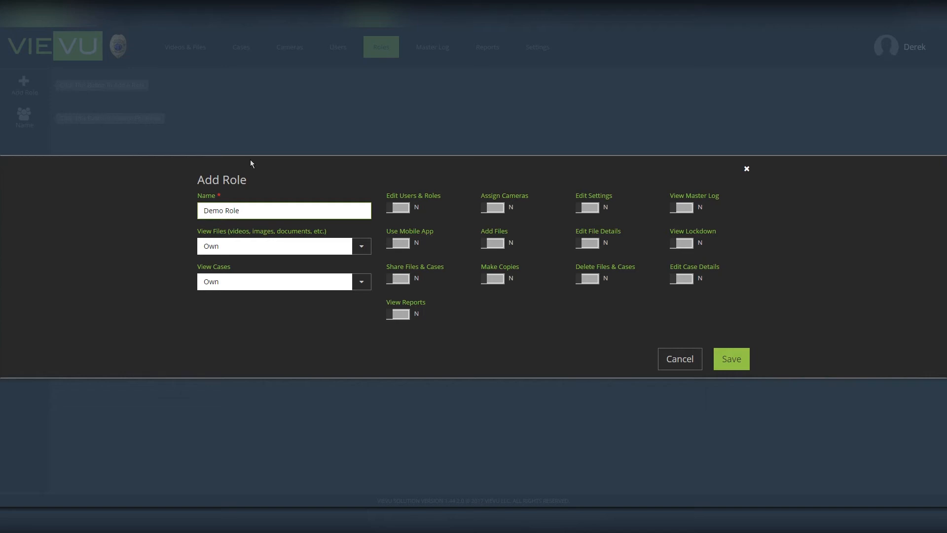
{"action": "left_click", "coordinate": [234, 285]}
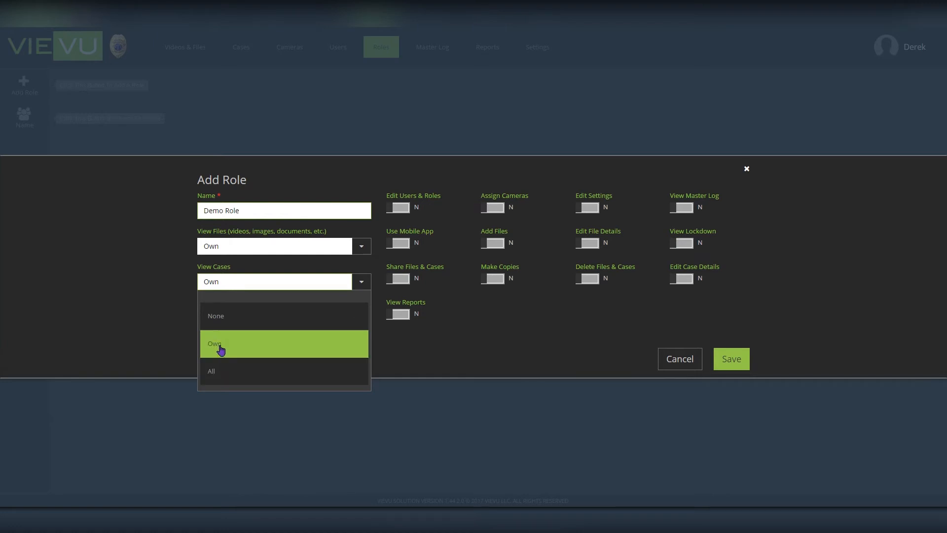
{"action": "left_click", "coordinate": [215, 247]}
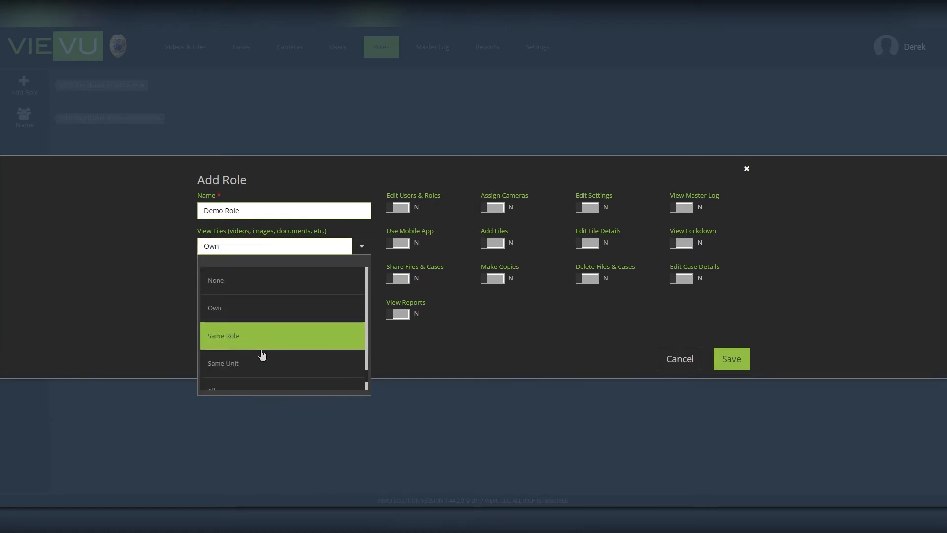
{"action": "left_click", "coordinate": [495, 342]}
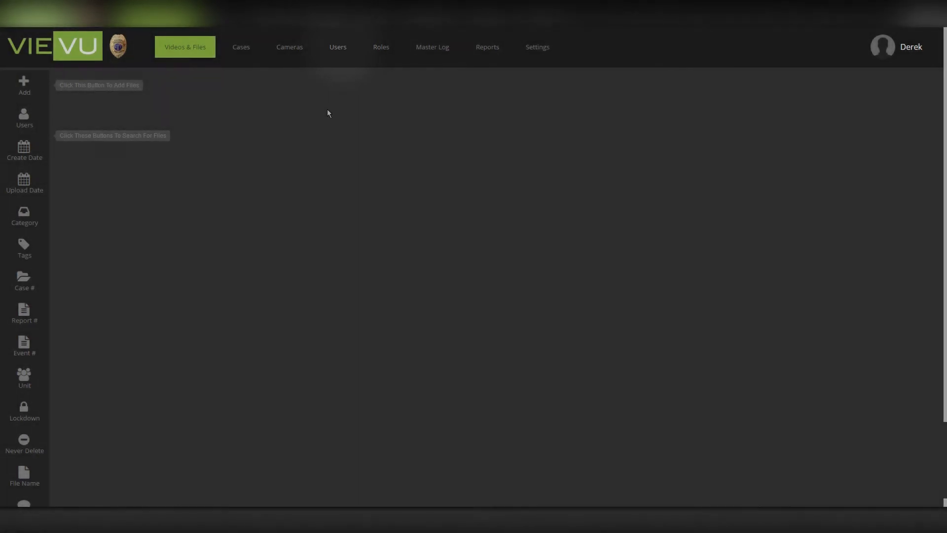
{"action": "left_click", "coordinate": [339, 51]}
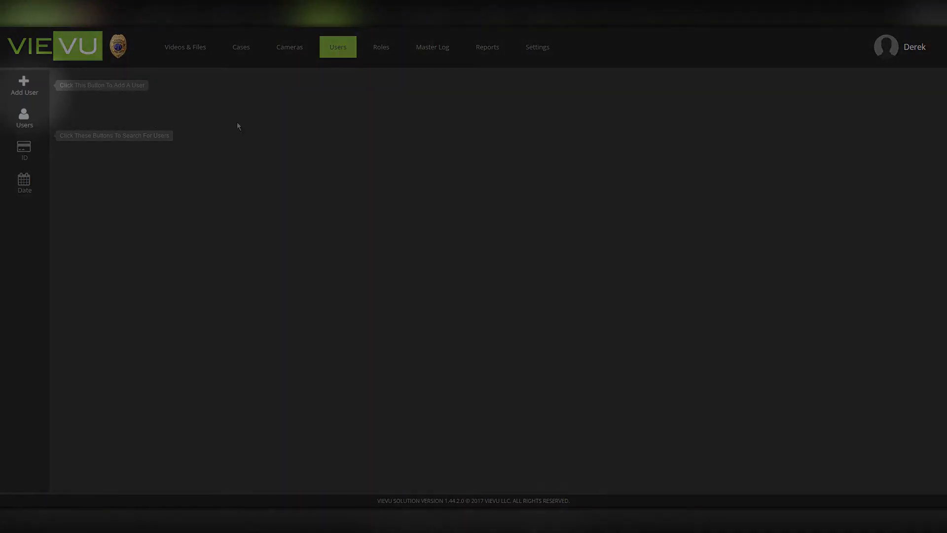
Start a new user and fill in the name, username and e-mail address.
{"action": "left_click", "coordinate": [28, 92]}
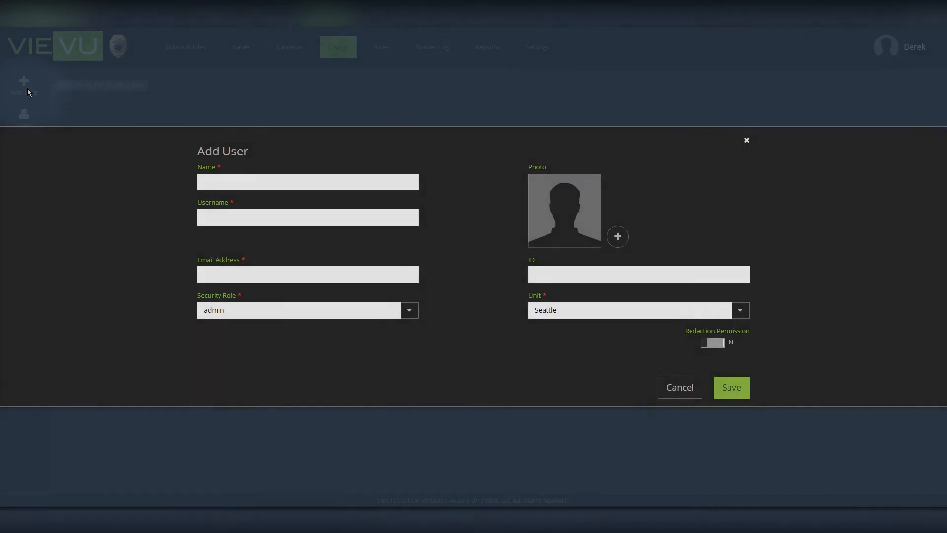
{"action": "left_click", "coordinate": [220, 181]}
{"action": "type", "text": "Demo Us"}
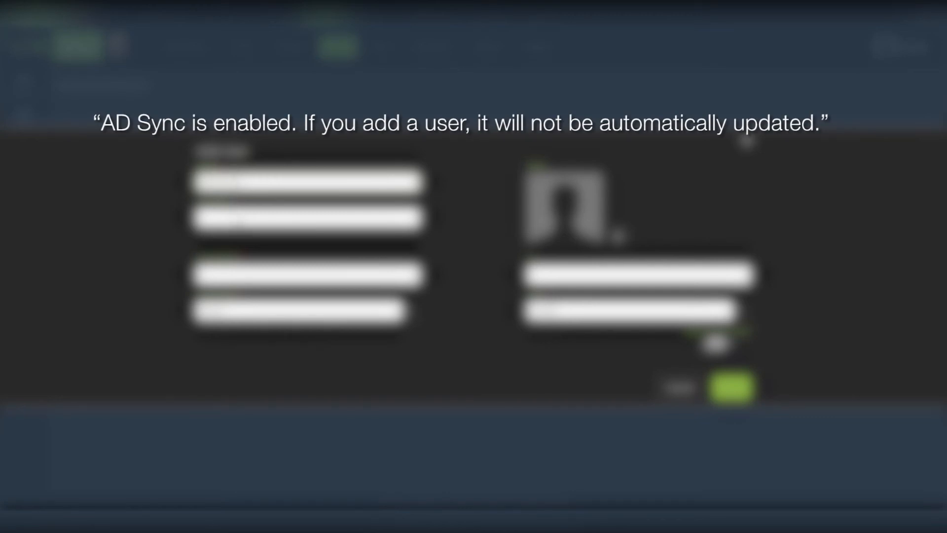
{"action": "type", "text": "demouser"}
{"action": "key", "text": "Tab"}
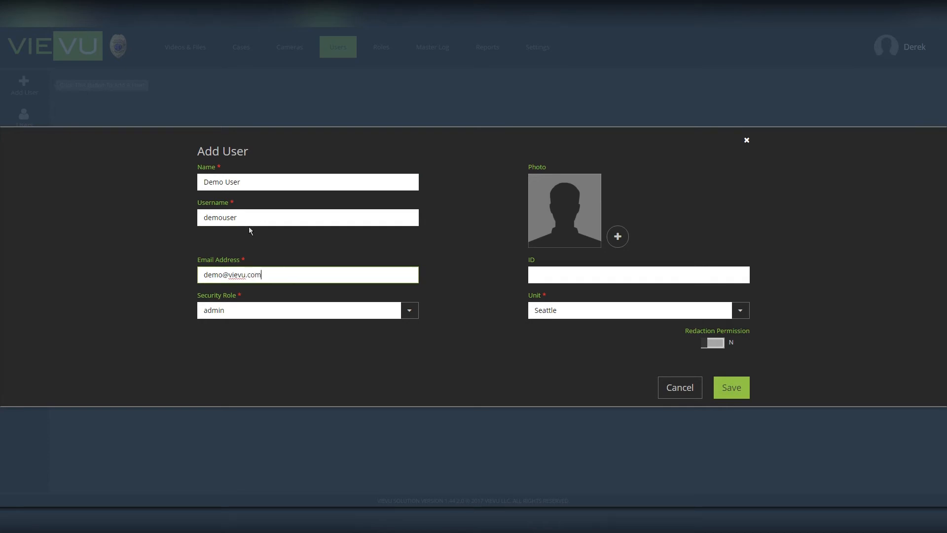
Give the user the Tester security role, enter the user's ID, and save.
{"action": "left_click", "coordinate": [411, 312]}
{"action": "left_click", "coordinate": [411, 312]}
{"action": "left_click", "coordinate": [361, 311]}
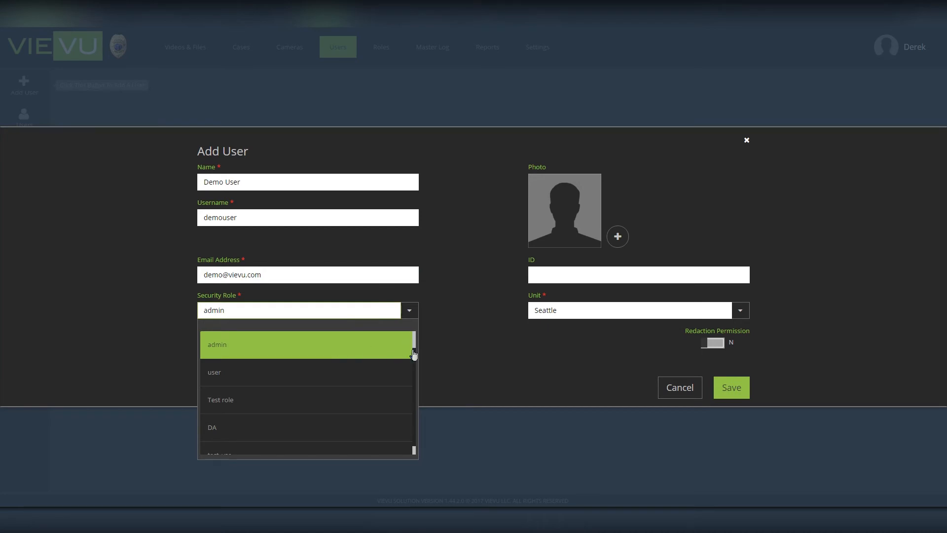
{"action": "left_click_drag", "start_coordinate": [415, 346], "coordinate": [416, 357]}
{"action": "left_click", "coordinate": [359, 403]}
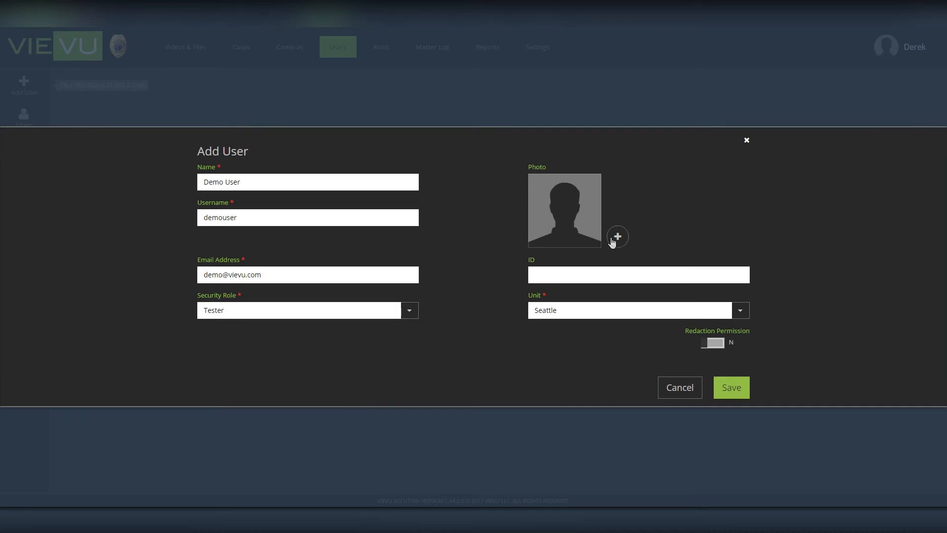
{"action": "left_click", "coordinate": [543, 272]}
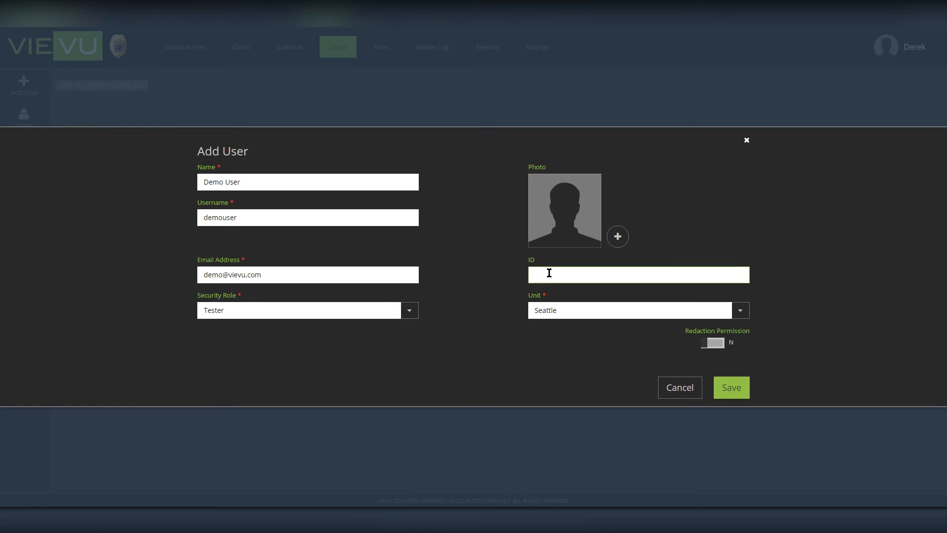
{"action": "type", "text": "123"}
{"action": "left_click", "coordinate": [743, 398]}
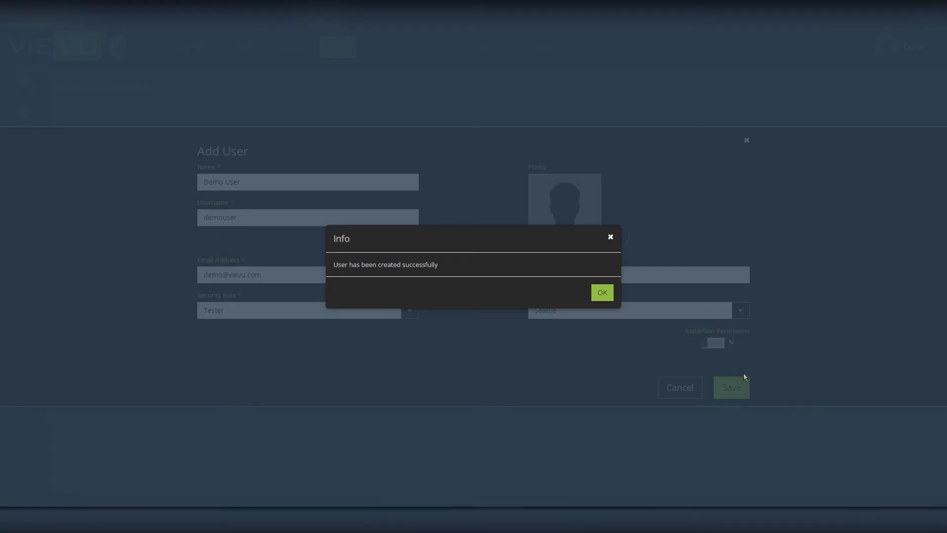
Acknowledge the user-created confirmation.
{"action": "left_click", "coordinate": [599, 297]}
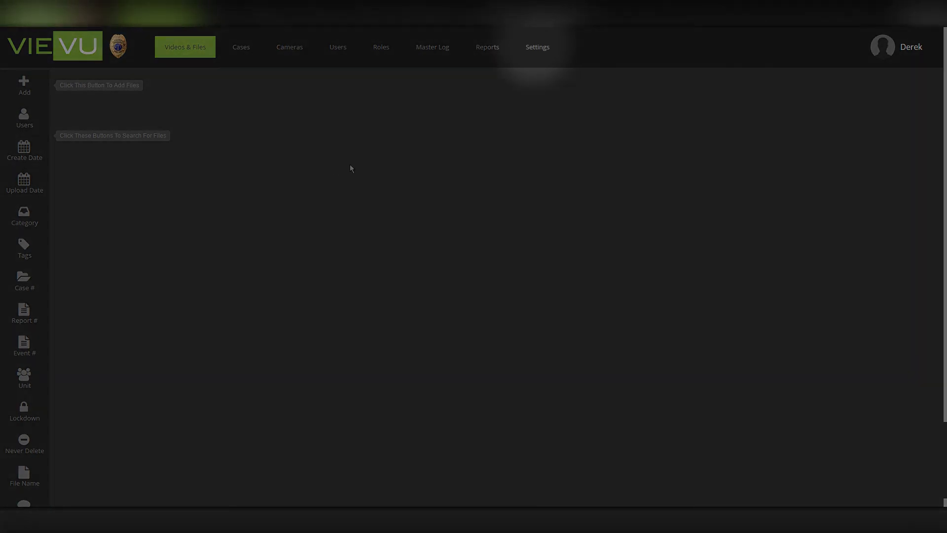
Download the VIEVU Solution Connector Installer from Settings > Software & Documentation.
{"action": "left_click", "coordinate": [546, 51]}
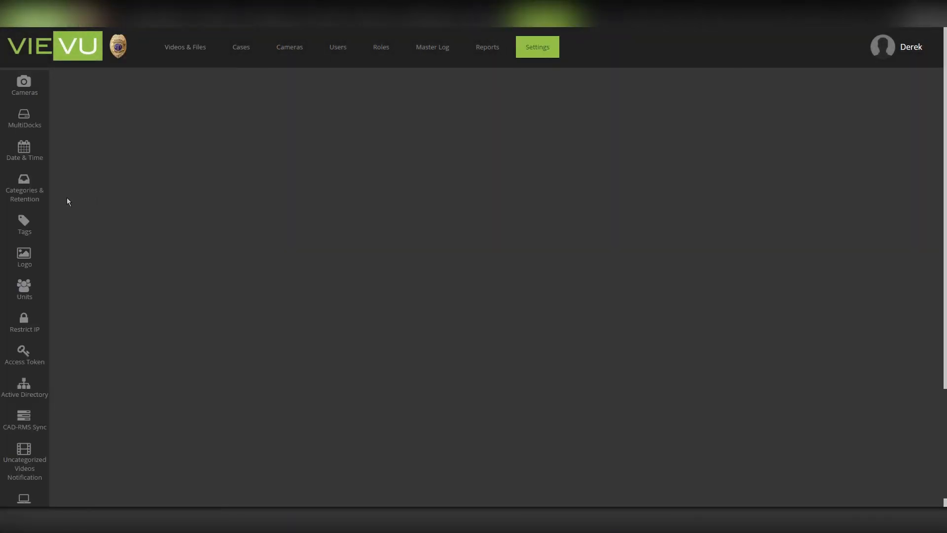
{"action": "scroll", "coordinate": [55, 322], "scroll_direction": "down", "scroll_amount": 2}
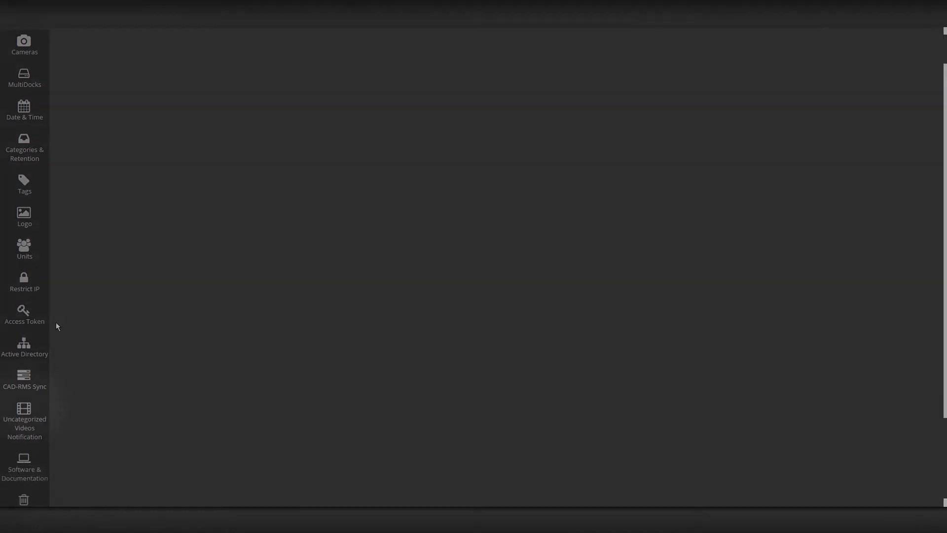
{"action": "left_click", "coordinate": [27, 407]}
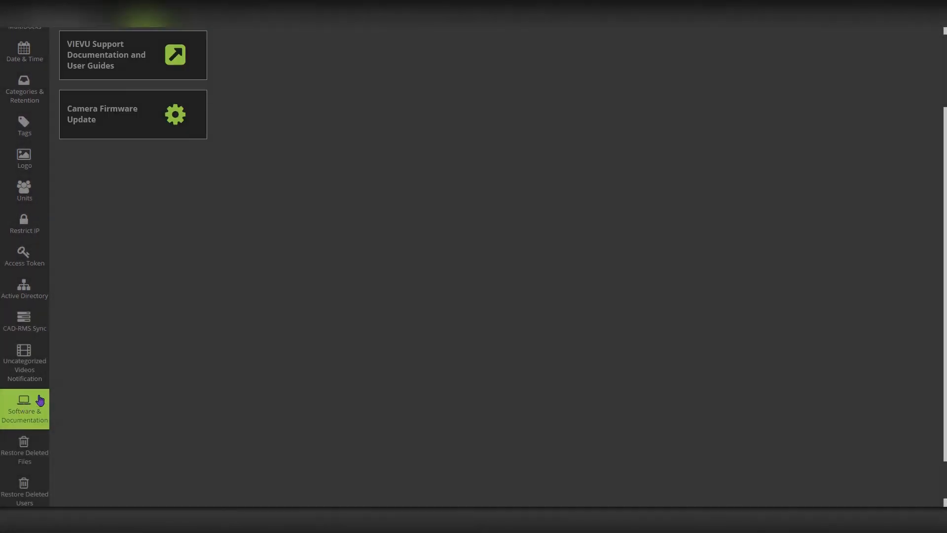
{"action": "scroll", "coordinate": [84, 375], "scroll_direction": "up", "scroll_amount": 2}
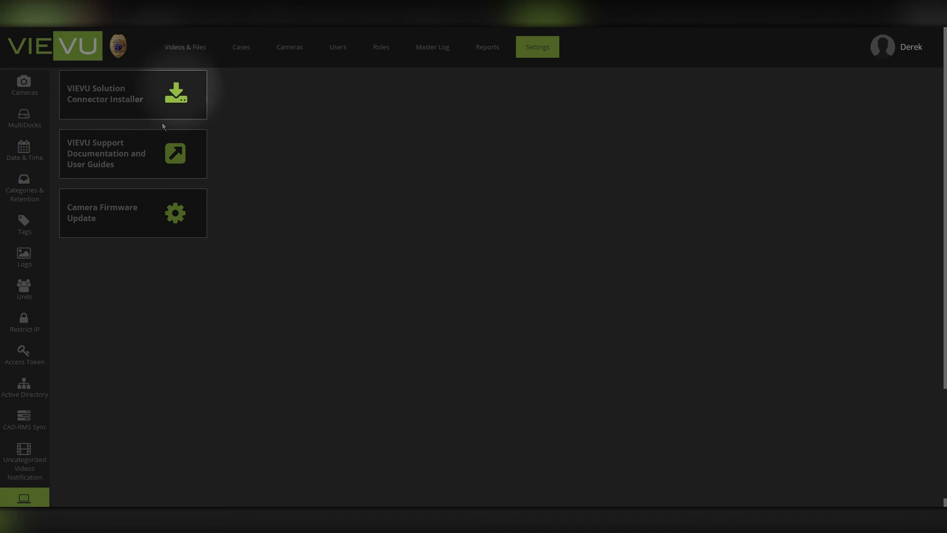
{"action": "left_click", "coordinate": [168, 103]}
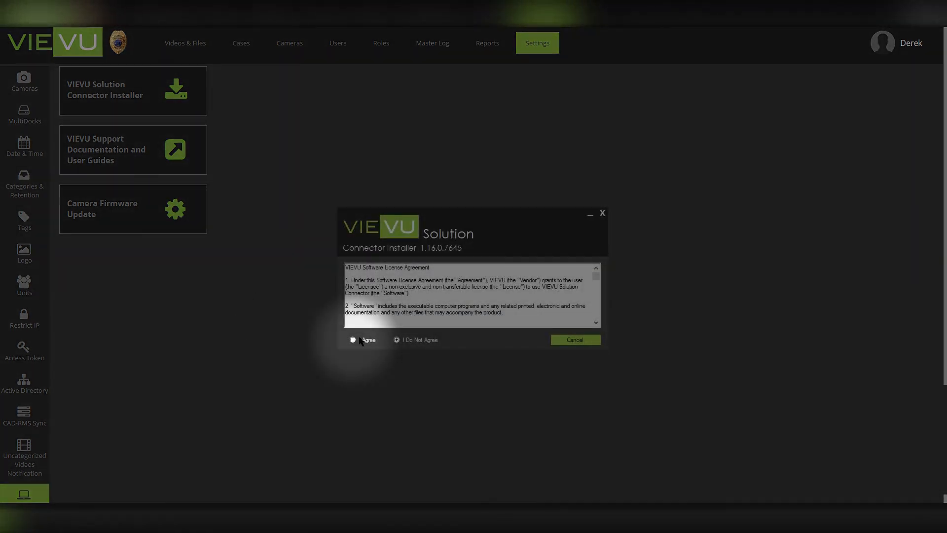
Accept the licence, enter the account name, and install the Connector through to Finish.
{"action": "left_click", "coordinate": [360, 340]}
{"action": "left_click", "coordinate": [598, 340]}
{"action": "type", "text": "demo"}
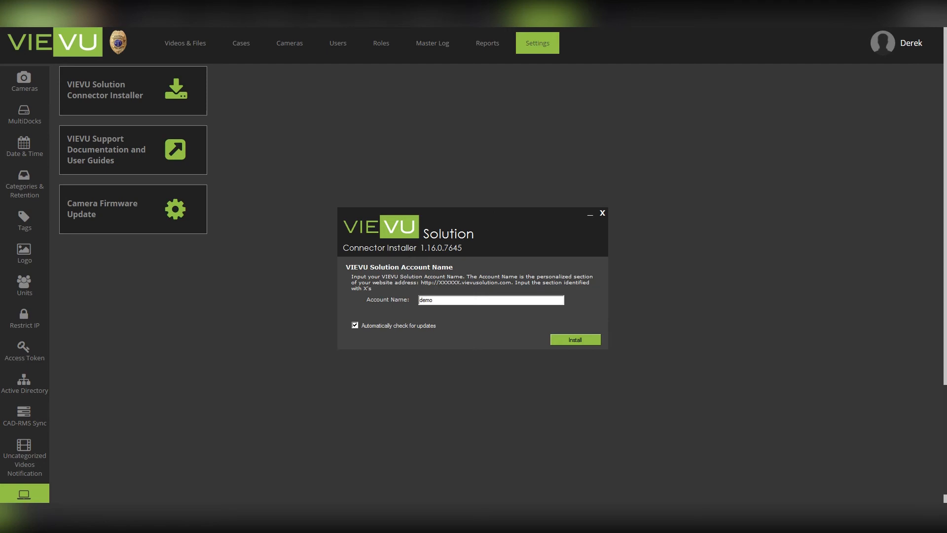
{"action": "left_click", "coordinate": [570, 342]}
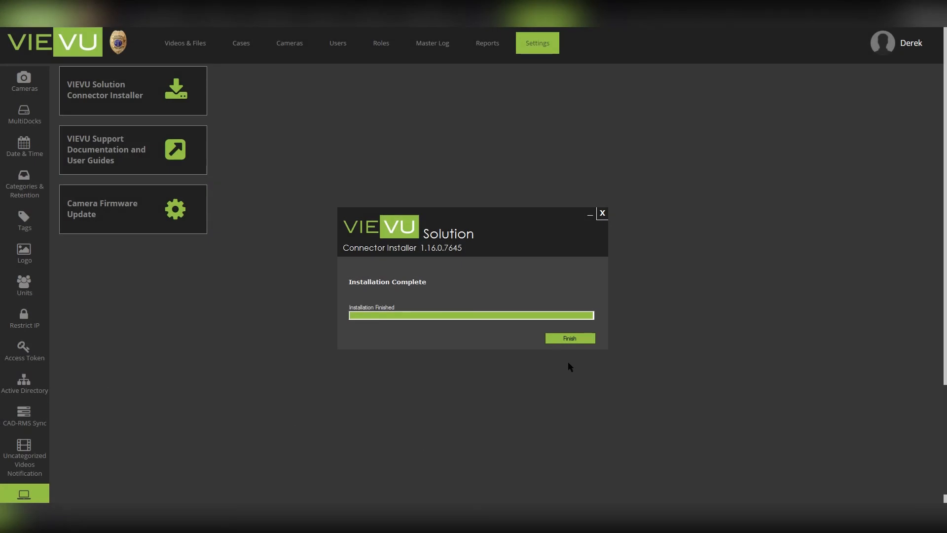
{"action": "left_click", "coordinate": [565, 341]}
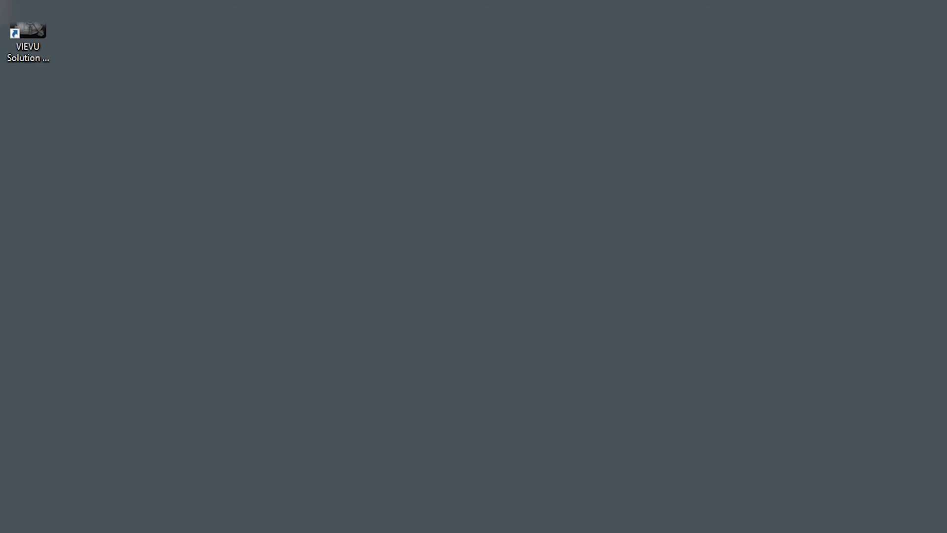
Launch the Connector from its shortcut and log in with the username, password and account name.
{"action": "double_click", "coordinate": [31, 32]}
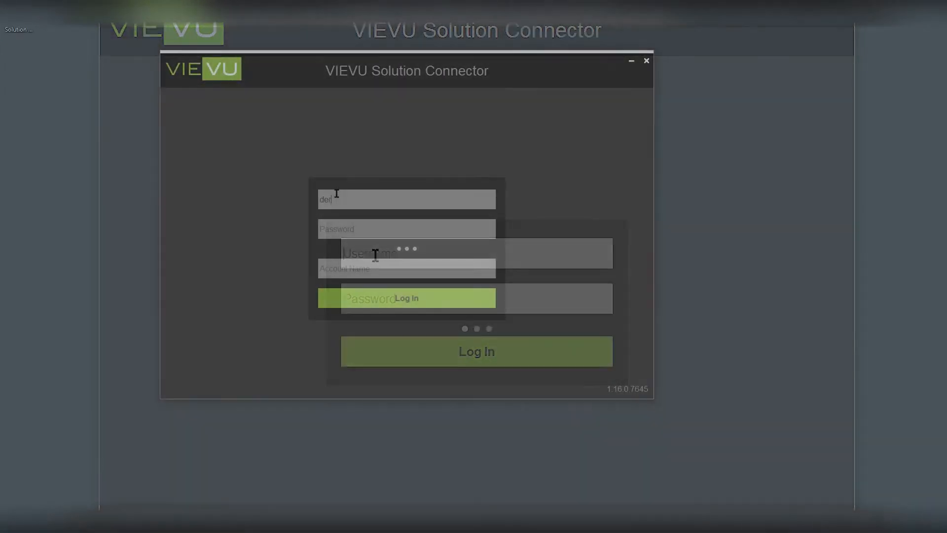
{"action": "type", "text": "rek"}
{"action": "key", "text": "Tab"}
{"action": "type", "text": "••••••••••••"}
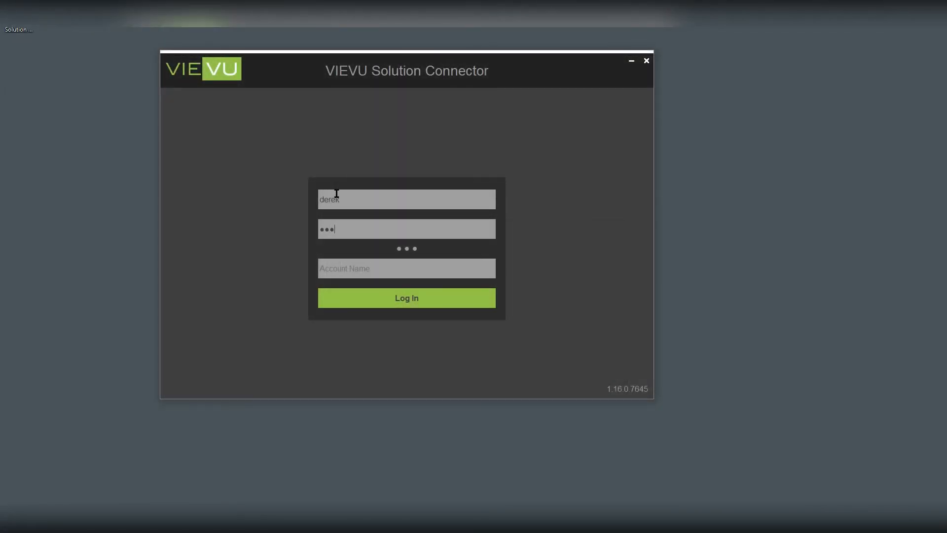
{"action": "type", "text": "demo"}
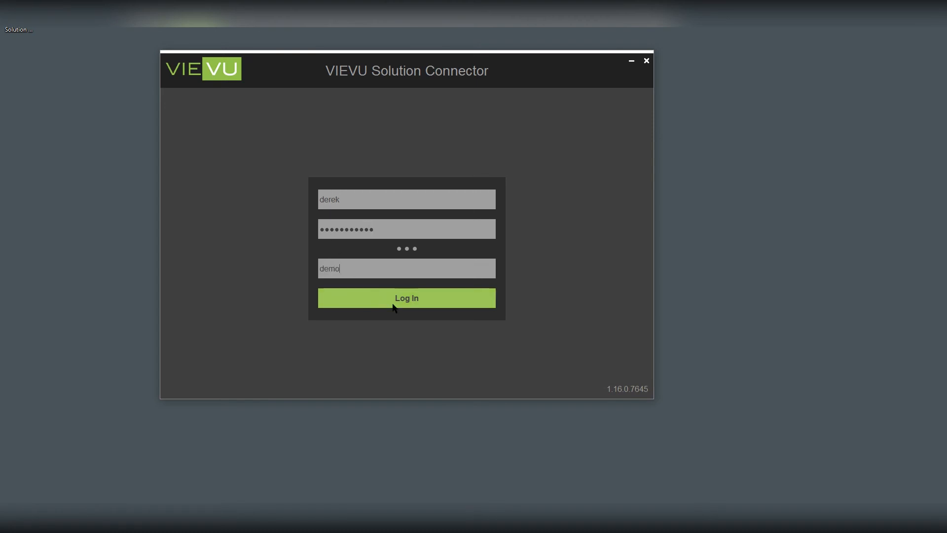
{"action": "left_click", "coordinate": [413, 303]}
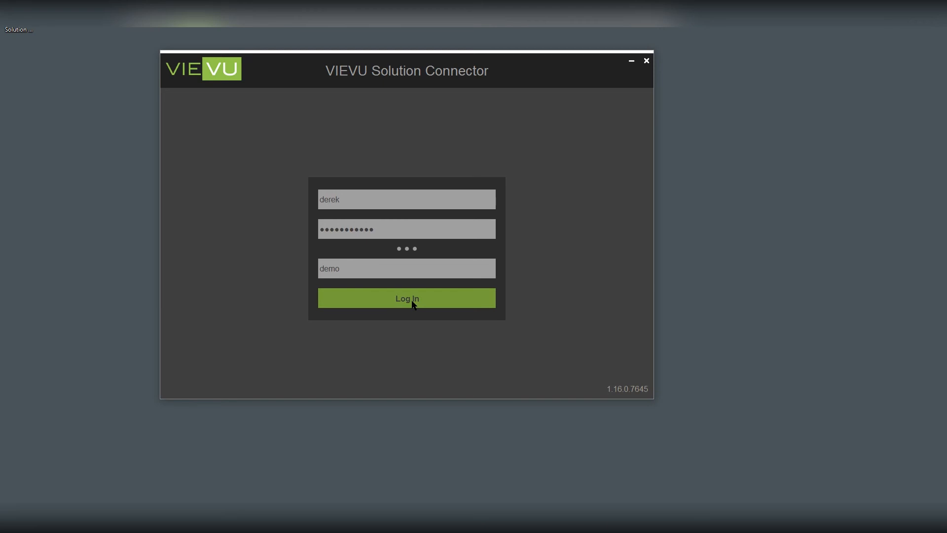